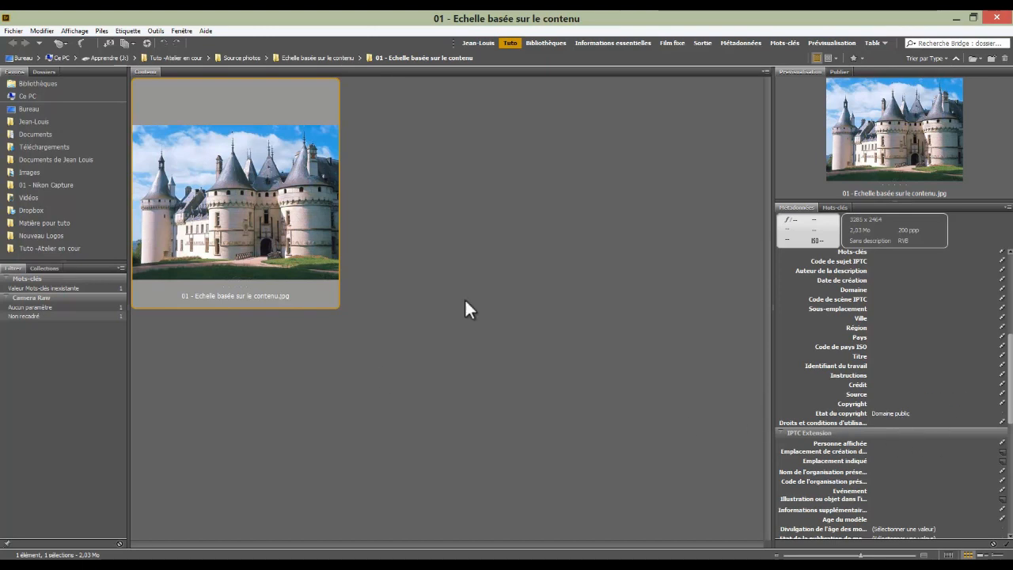
Preview the castle photo "01 - Echelle basée sur le contenu.jpg" full screen and open it in Photoshop.
key(space)
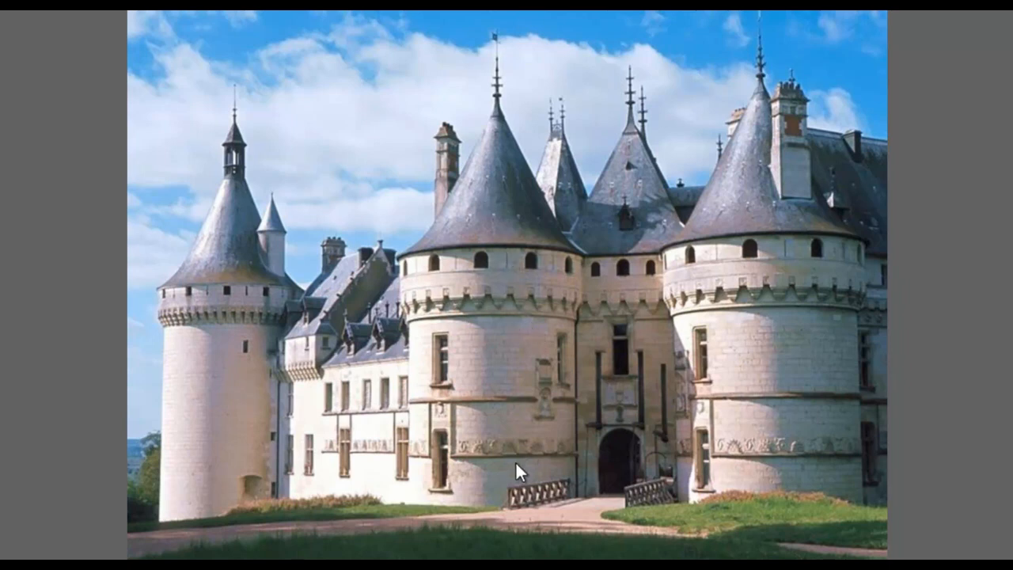
key(space)
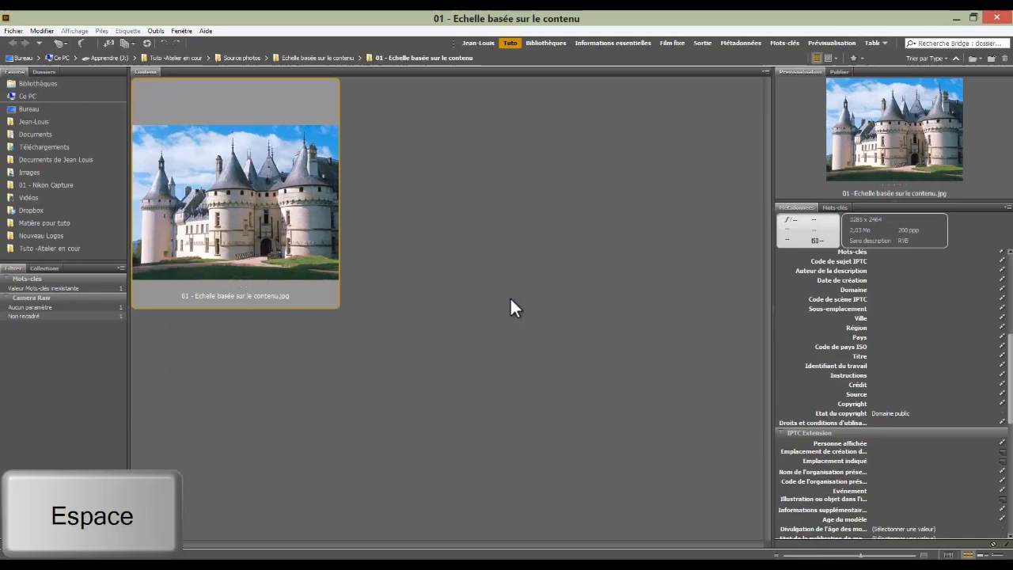
double_click(224, 210)
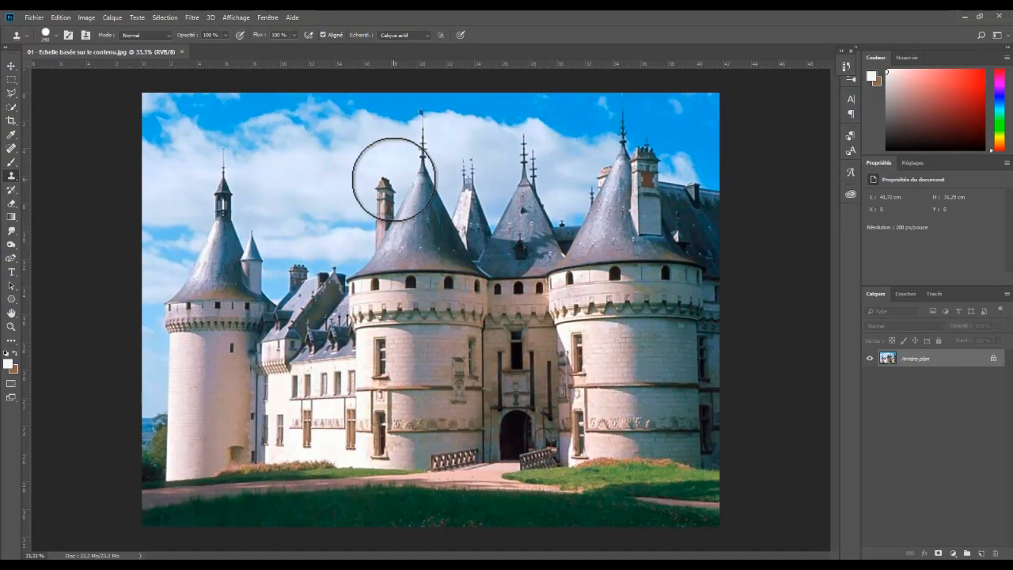
Unlock the background layer and rename it "Transformation".
click(11, 65)
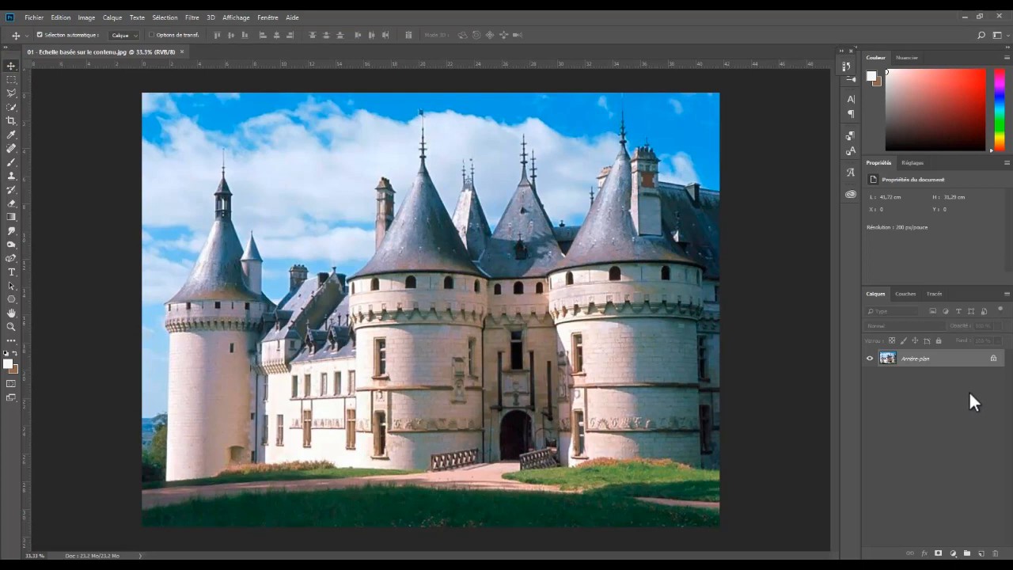
click(994, 359)
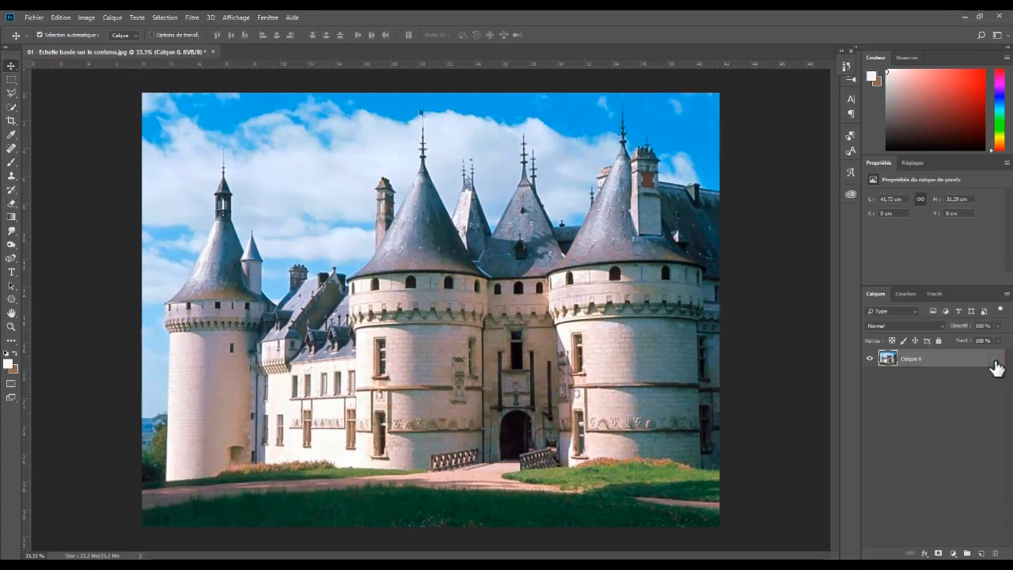
double_click(910, 360)
text(Transformation)
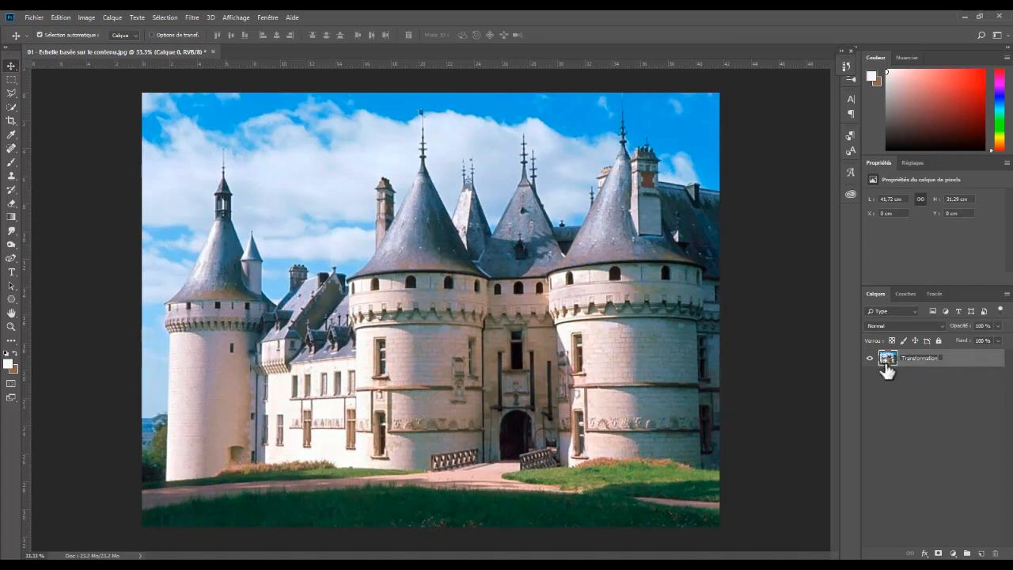
key(Return)
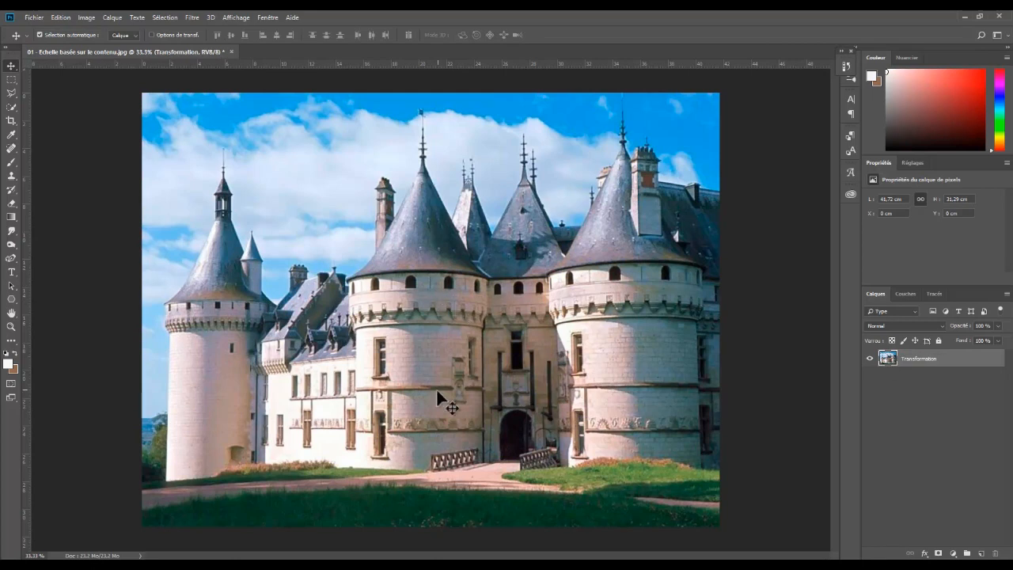
Extend the canvas below the castle photo to a total height of about 36 cm with the Crop tool.
scroll(463, 335, down, 2)
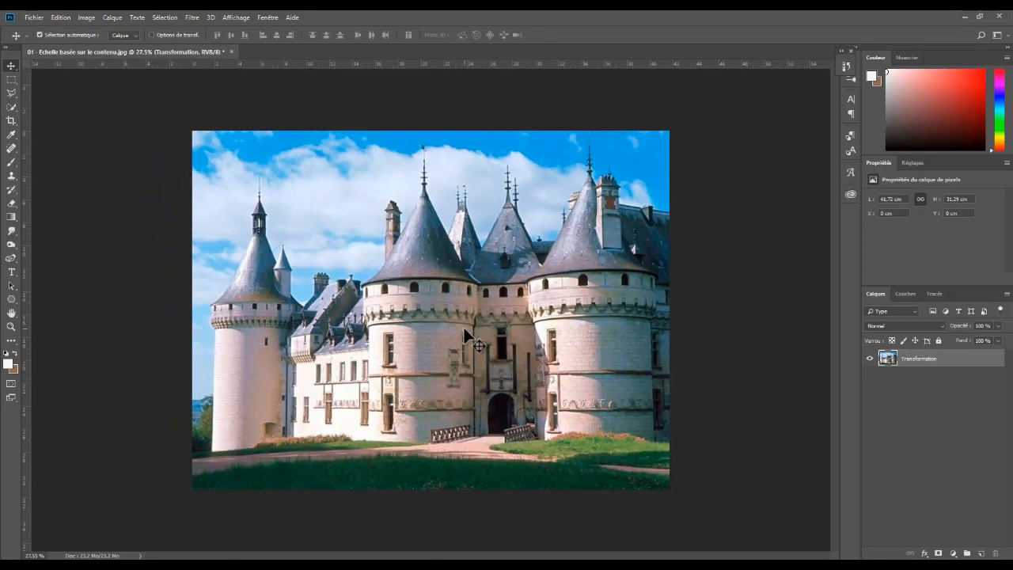
key(c)
key(ctrl+minus)
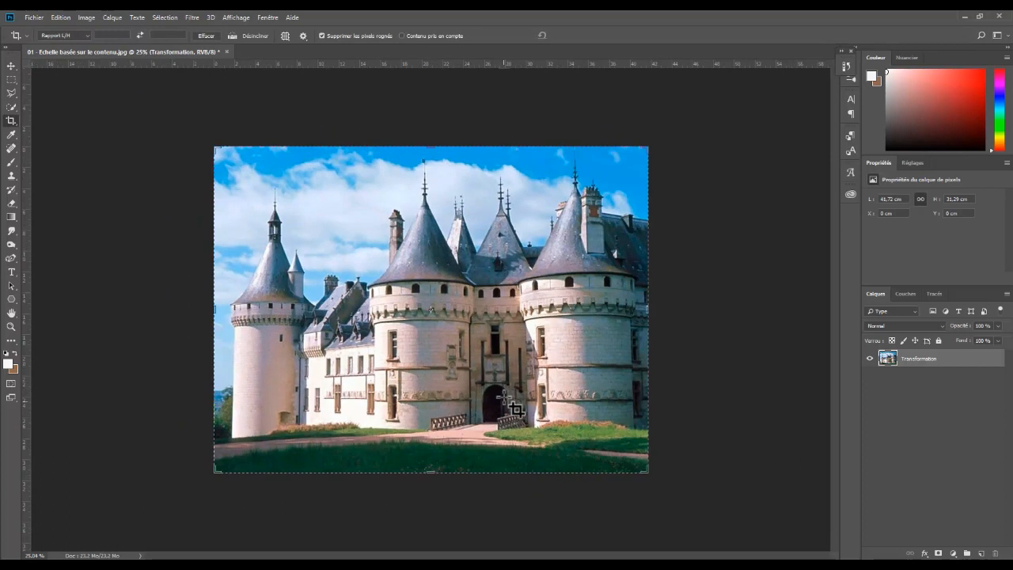
drag(429, 473, 431, 497)
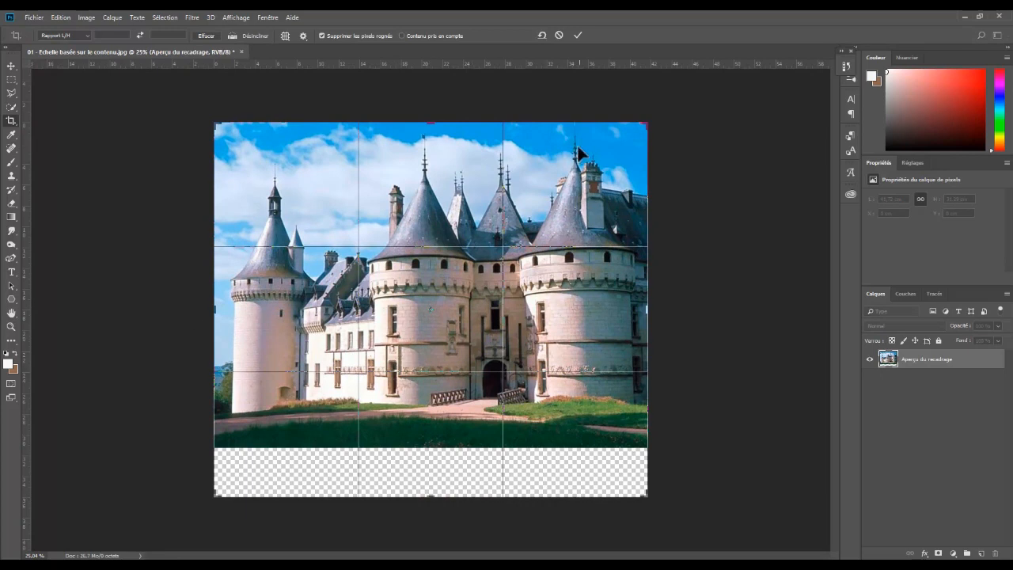
click(576, 35)
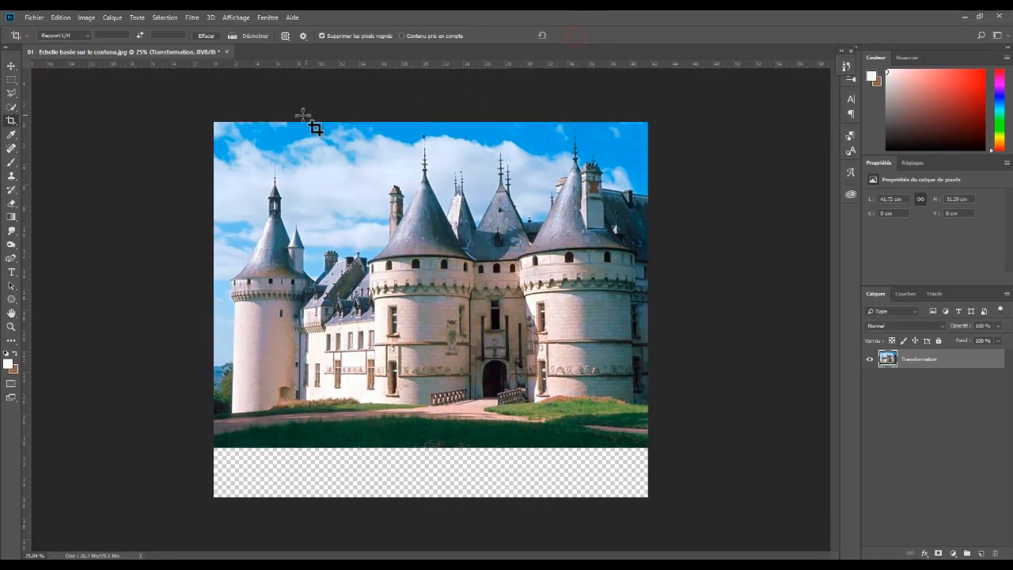
click(86, 18)
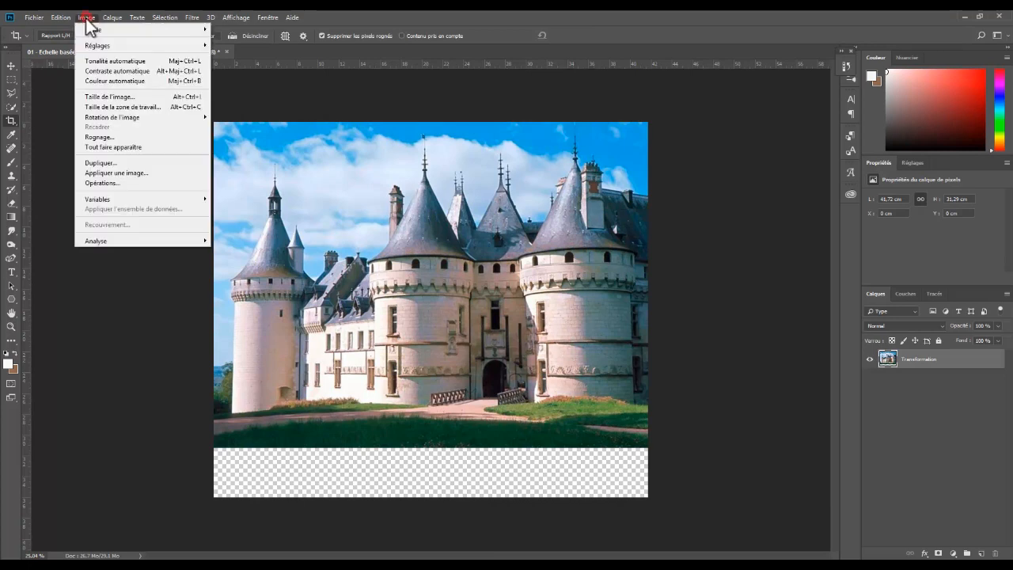
click(110, 108)
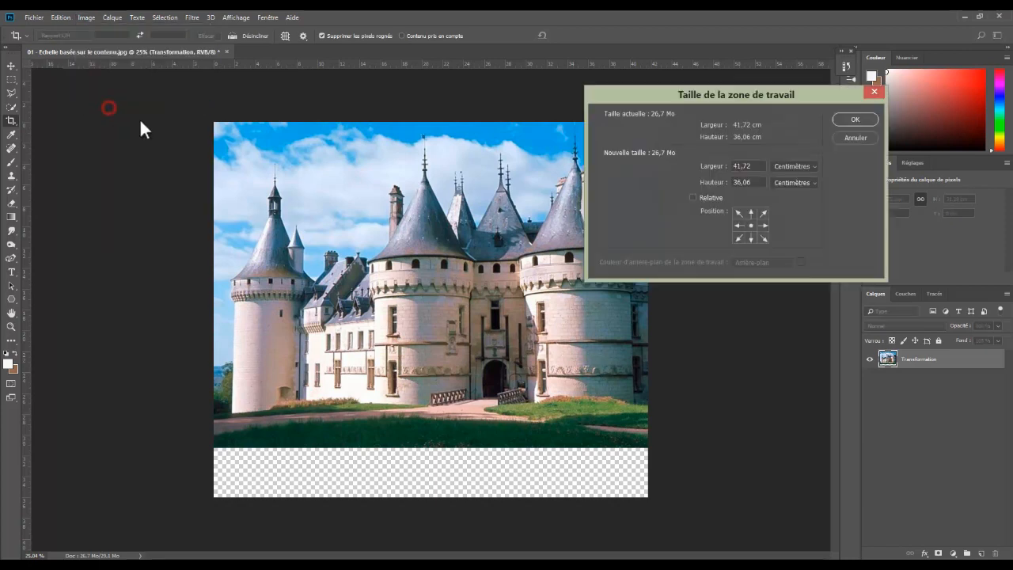
double_click(738, 183)
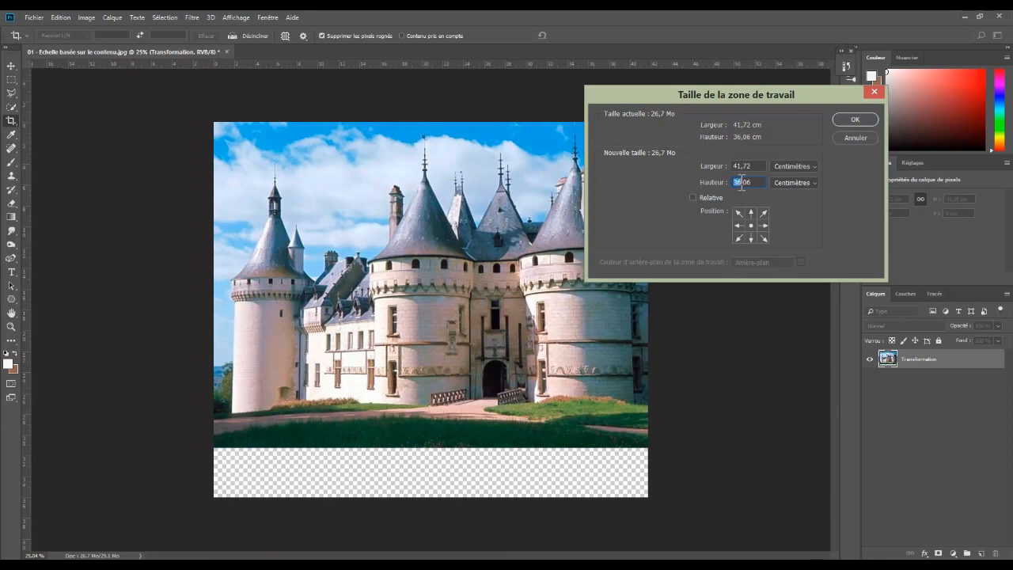
text(40)
click(855, 137)
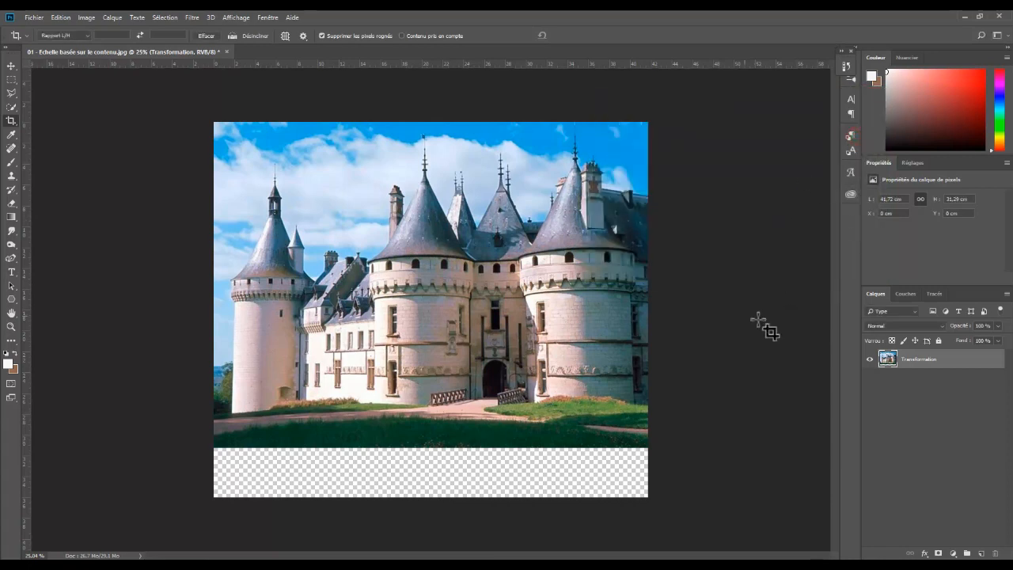
Duplicate the Transformation layer within the same document and name the copy "Echelle".
right_click(955, 363)
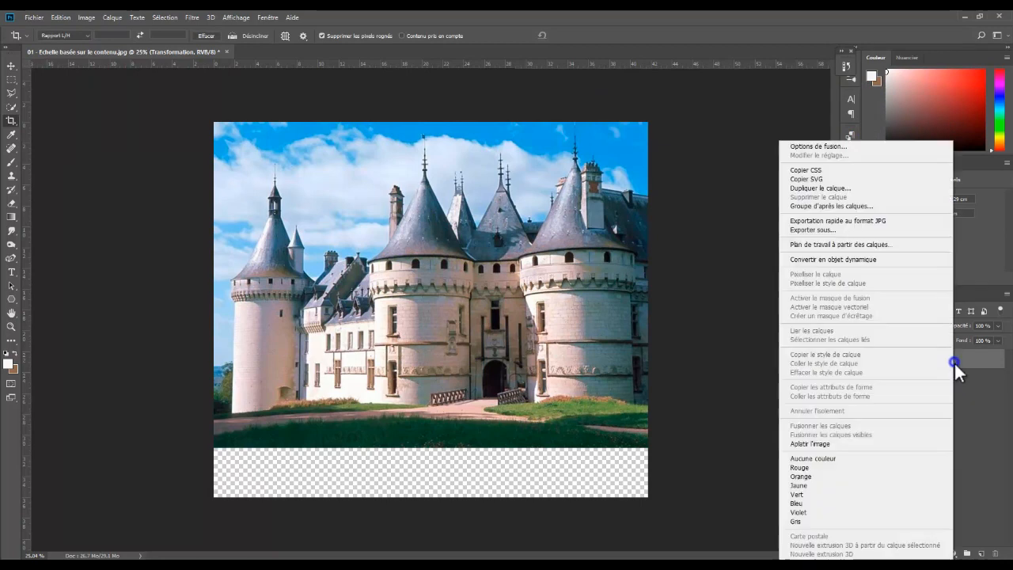
click(833, 188)
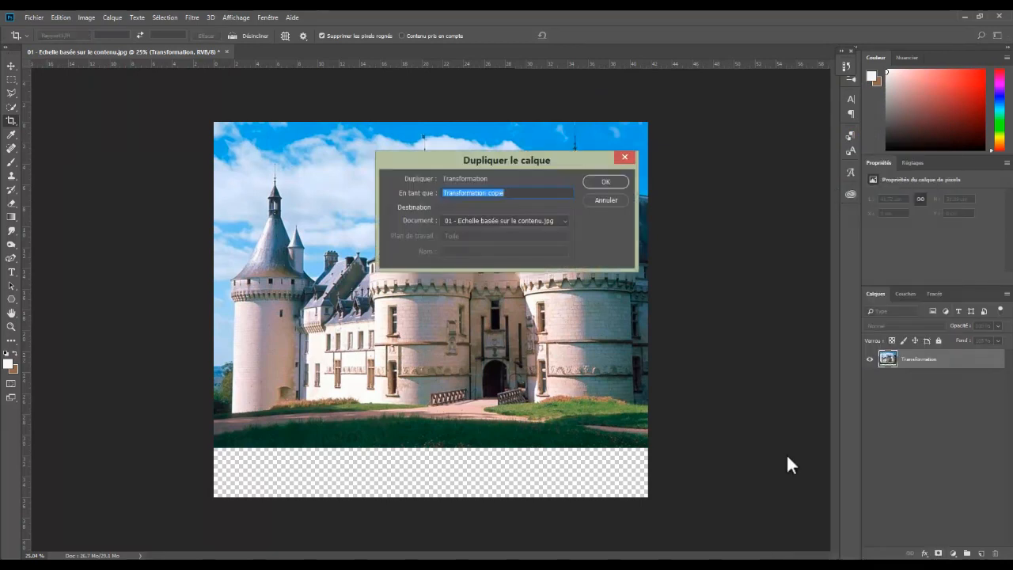
text(Echelle)
click(609, 181)
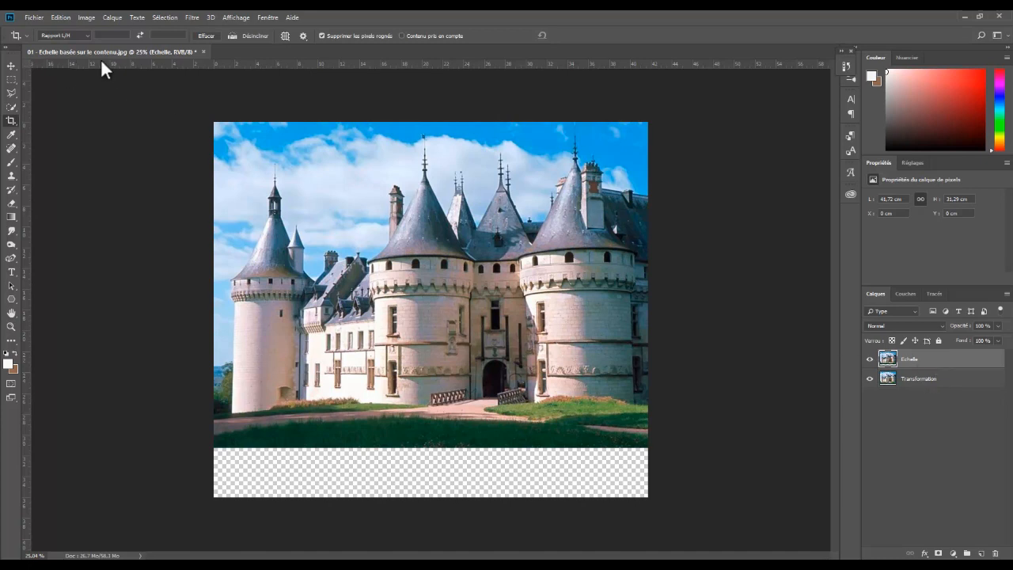
Stretch the Echelle layer down to the canvas's lower edge with content-aware scaling, to a height of about 36 cm.
click(64, 16)
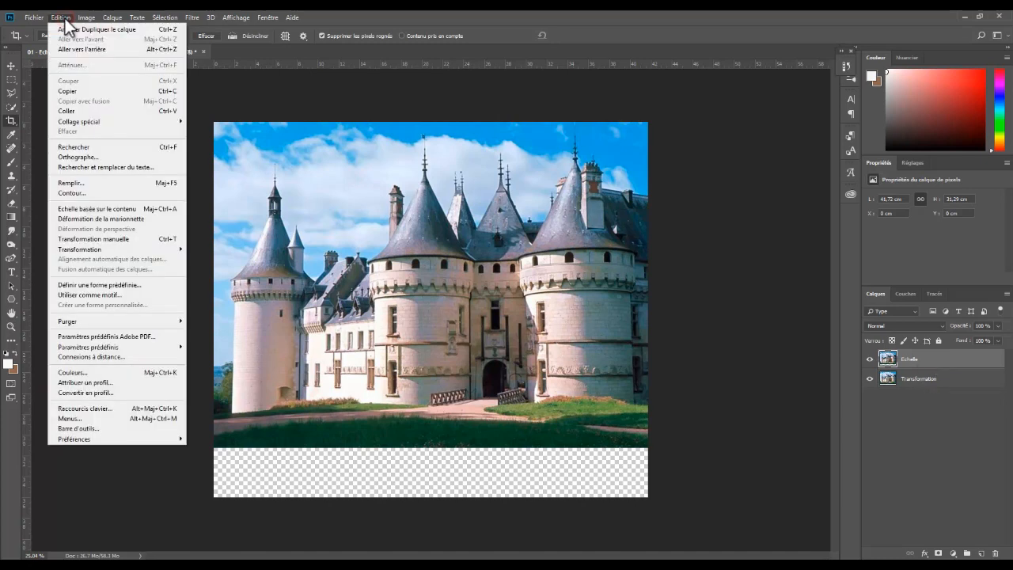
click(69, 210)
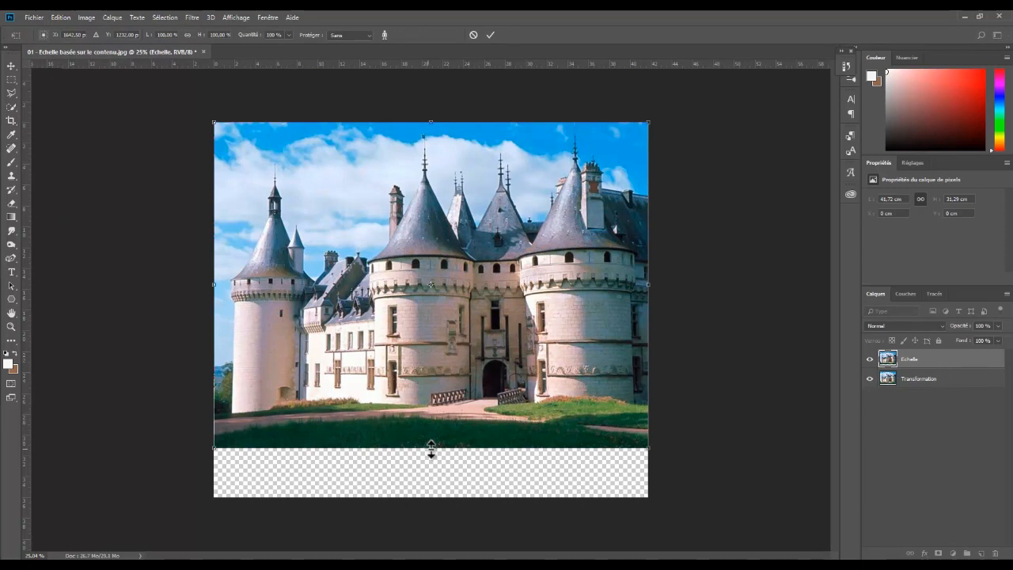
drag(431, 448, 433, 498)
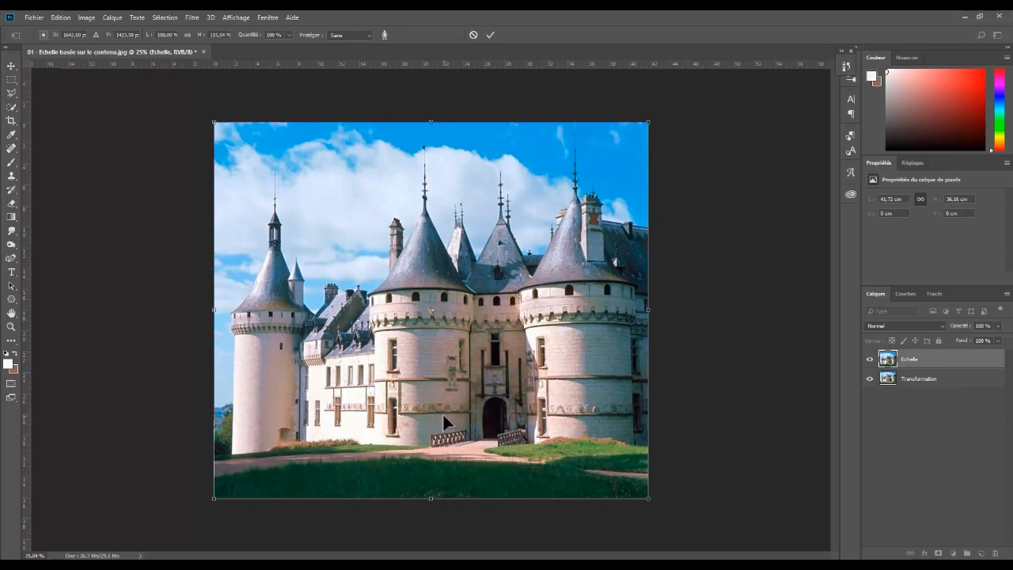
click(490, 34)
key(c)
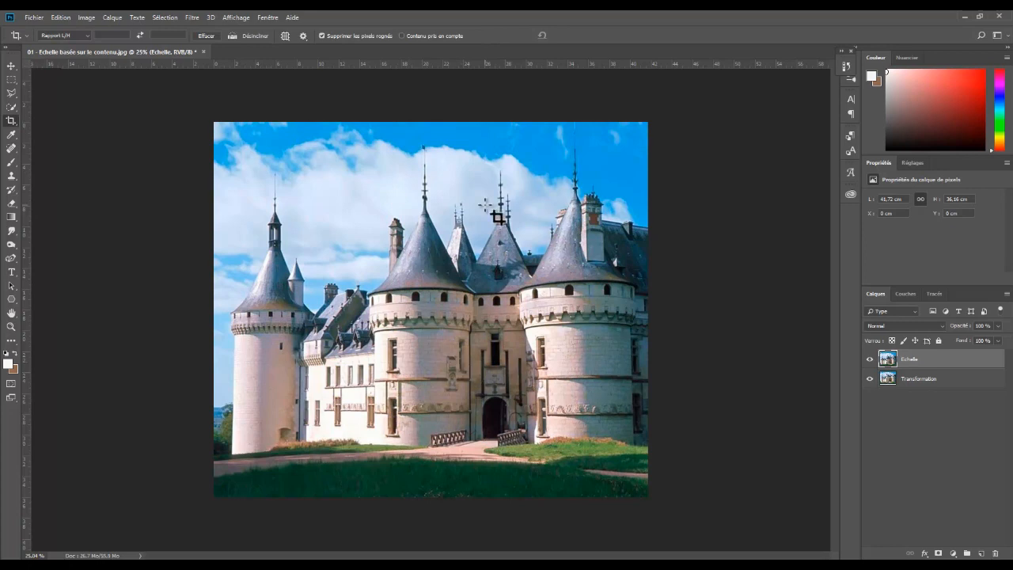
Hide the Echelle layer and stretch the Transformation layer down to the canvas's lower edge with Free Transform, to about 115% height.
click(956, 387)
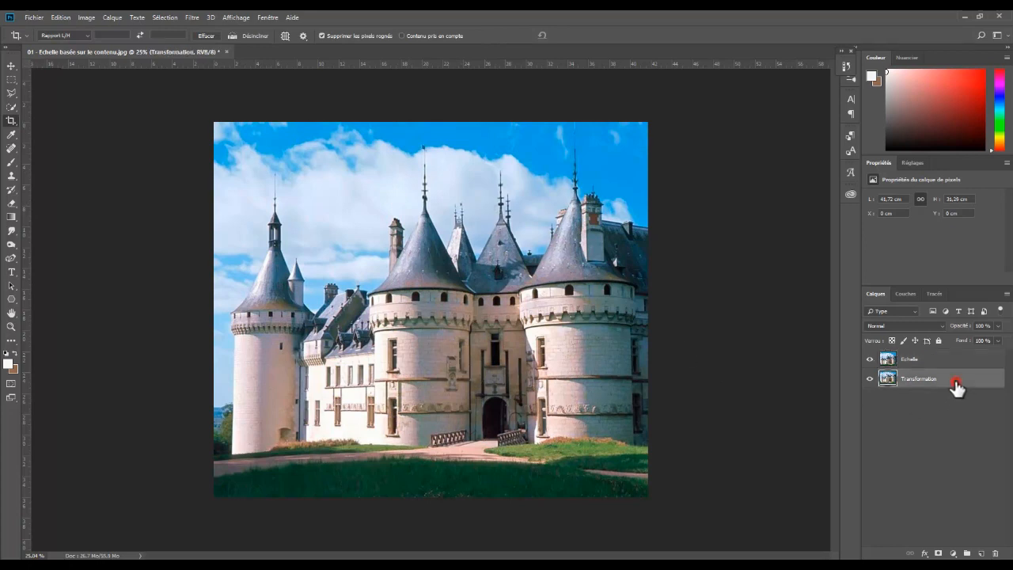
click(870, 360)
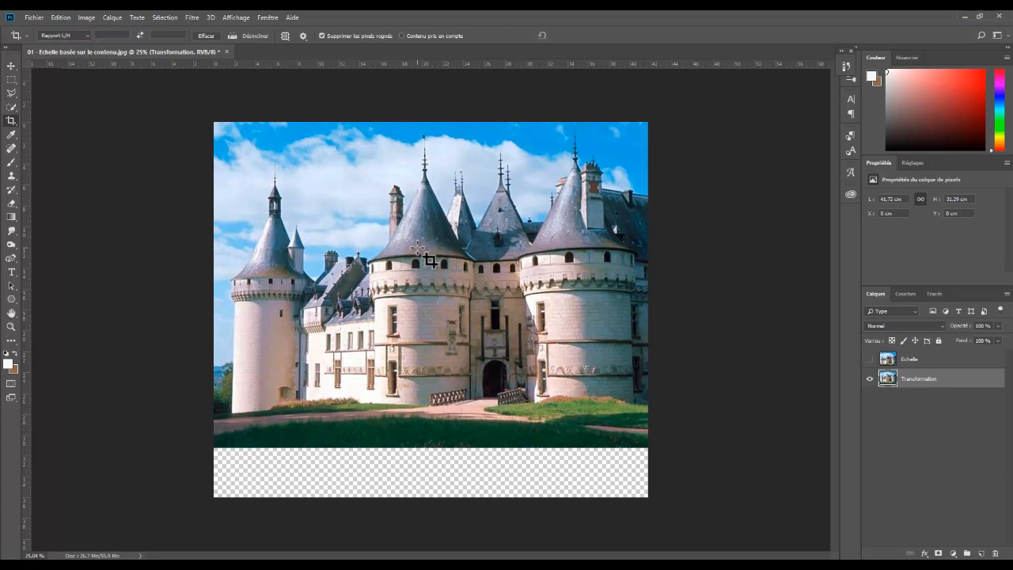
key(ctrl+t)
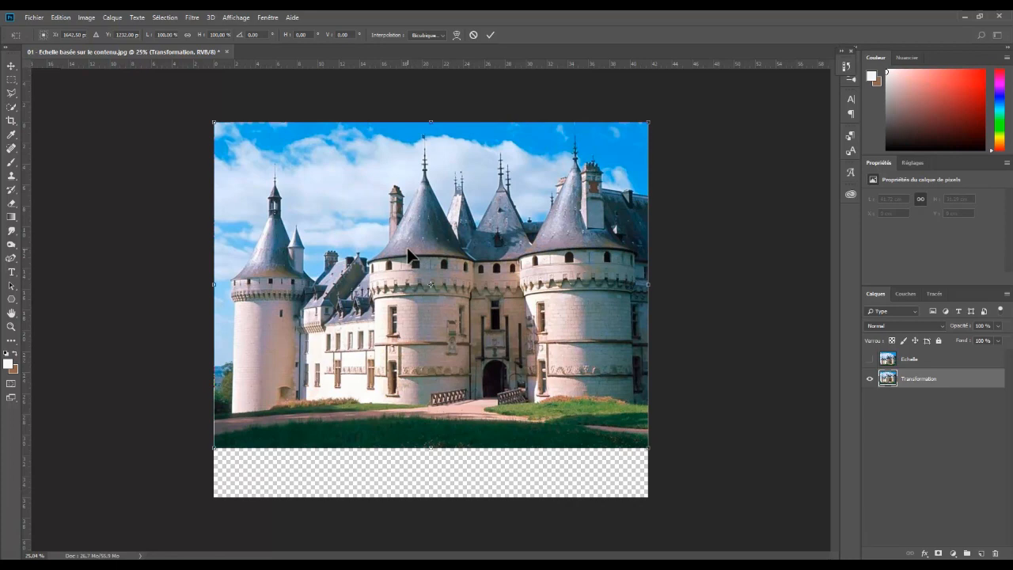
drag(431, 448, 430, 496)
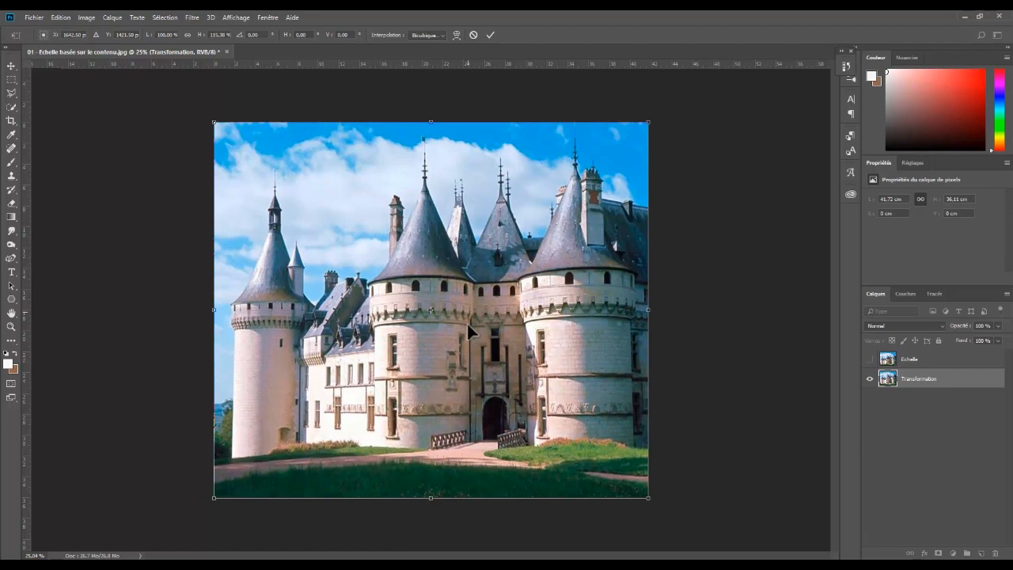
click(491, 35)
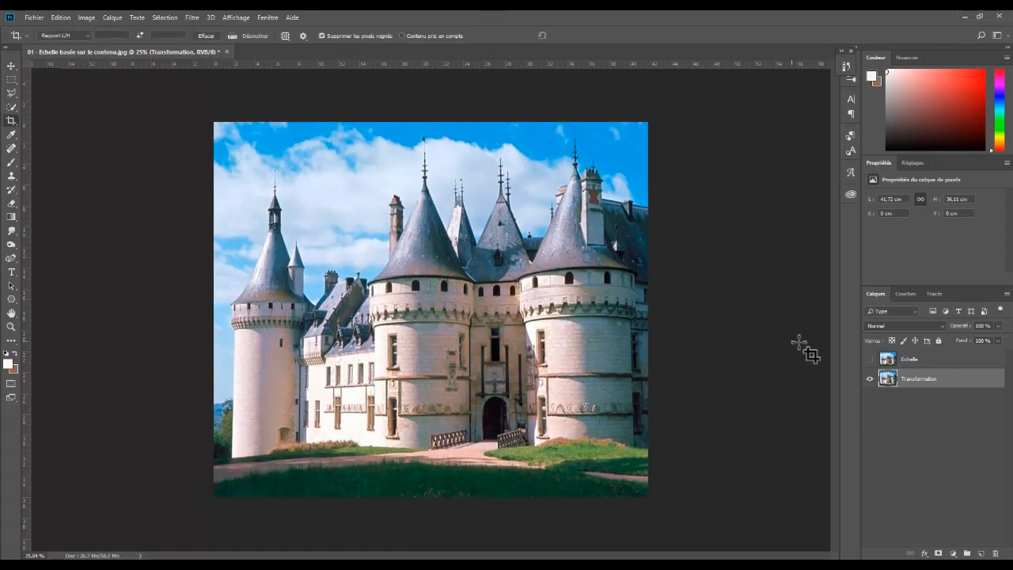
Toggle the Echelle layer's visibility to compare the content-aware scaling with the ordinary transformation, leaving the layer shown.
click(870, 360)
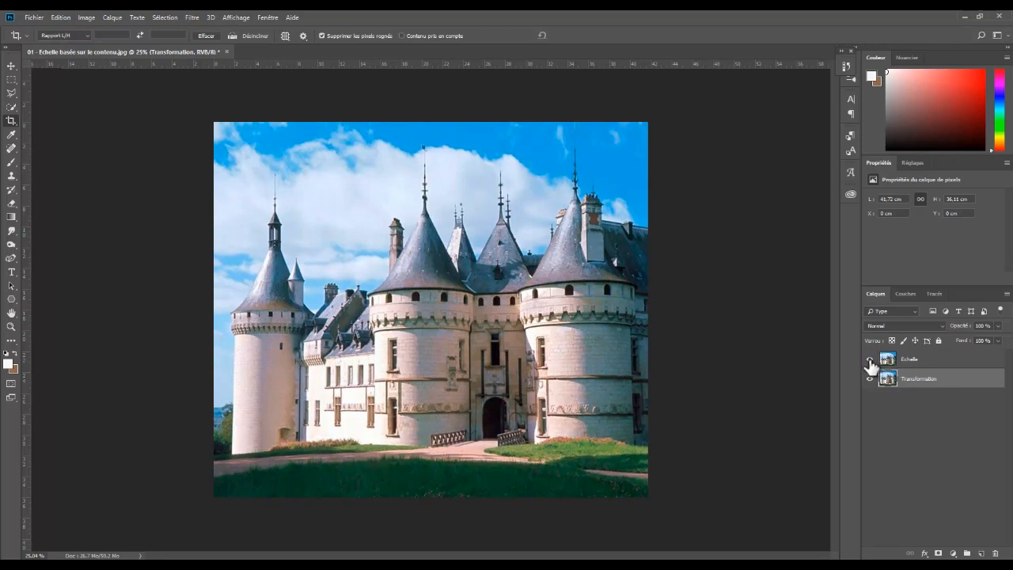
click(870, 361)
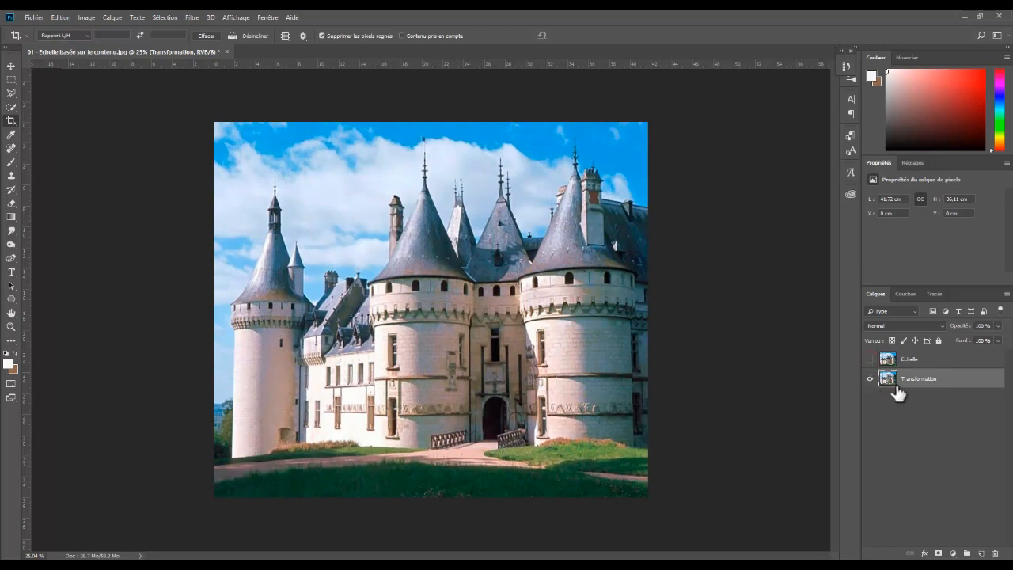
click(870, 360)
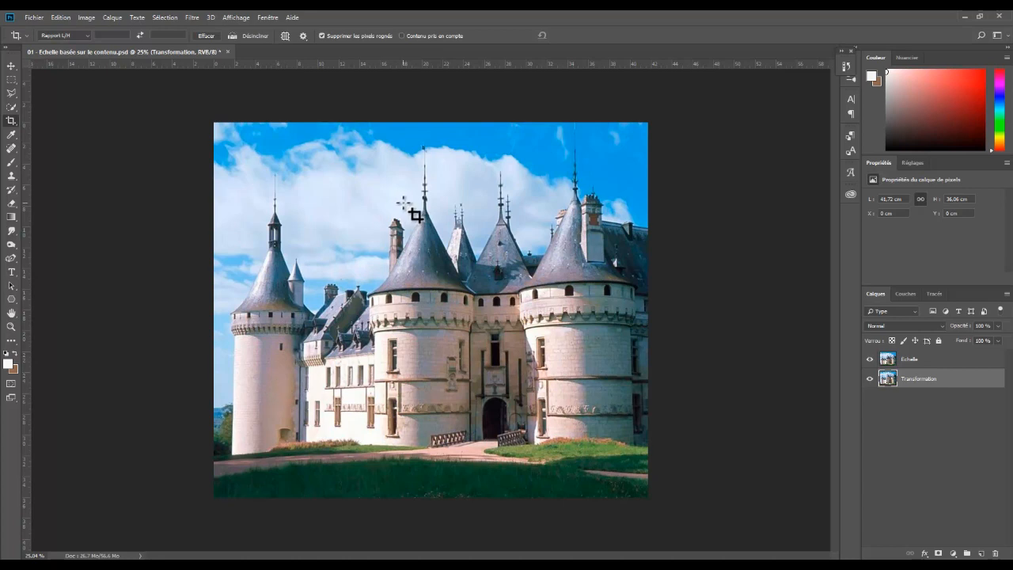
click(870, 361)
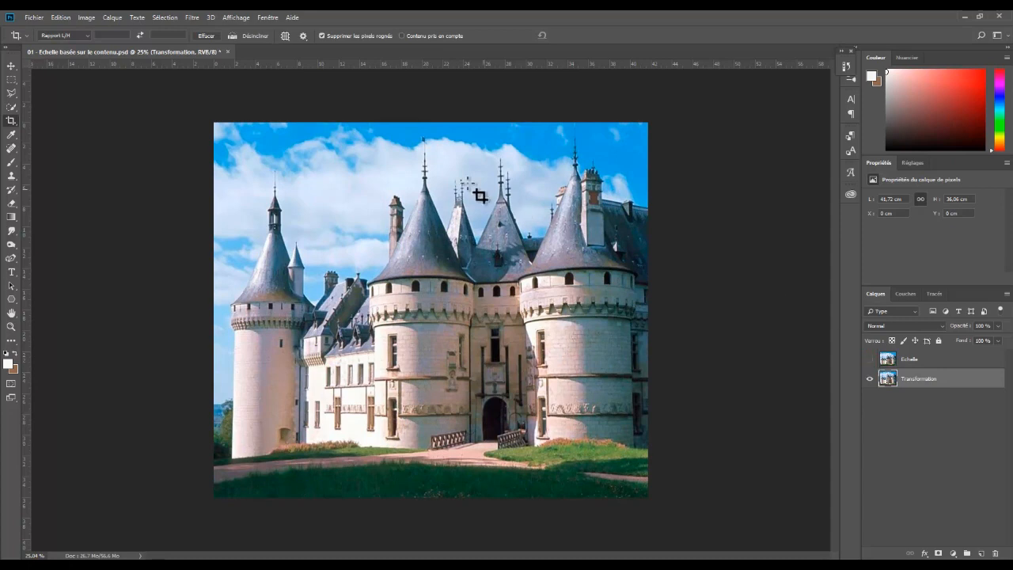
click(870, 360)
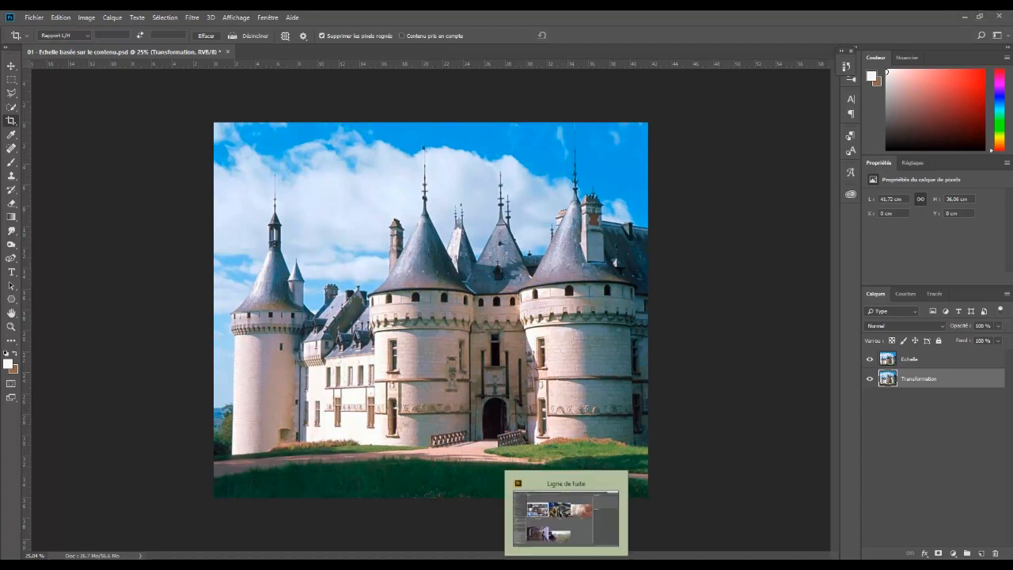
Switch to the Bridge folder "Ligne de fuite" and select "00 ligne de fuite.jpg" to examine the vanishing-line examples.
click(543, 526)
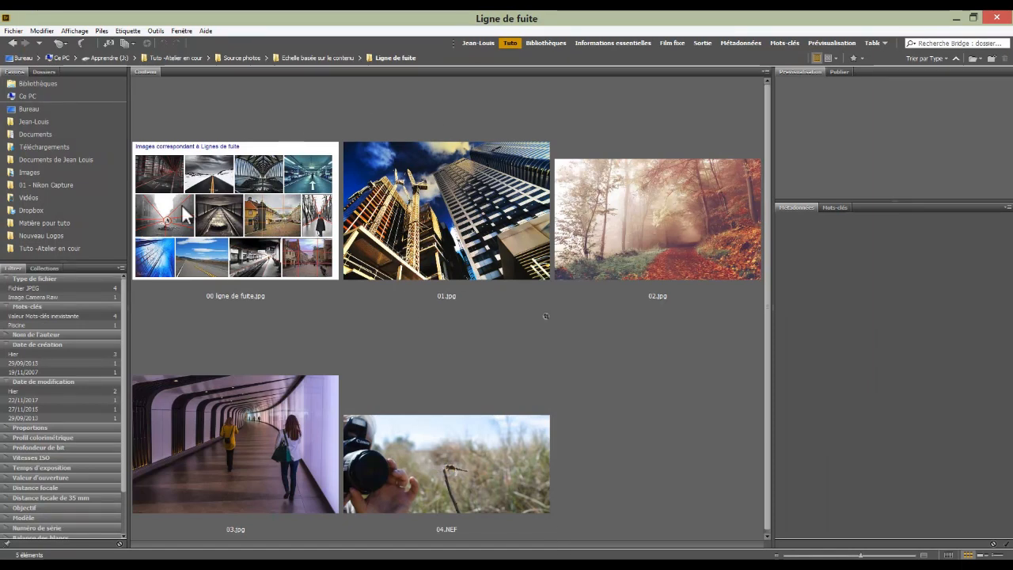
click(231, 194)
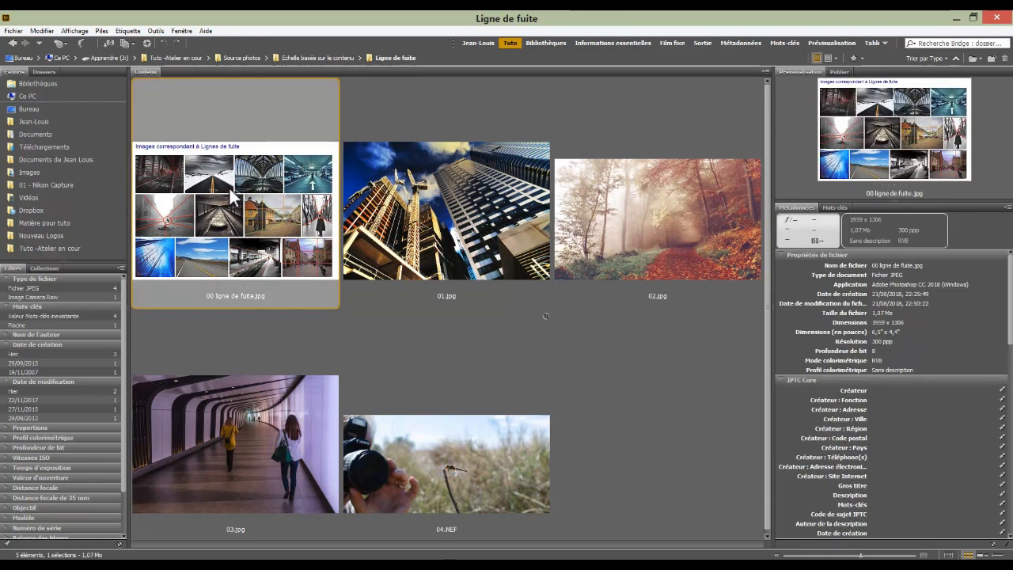
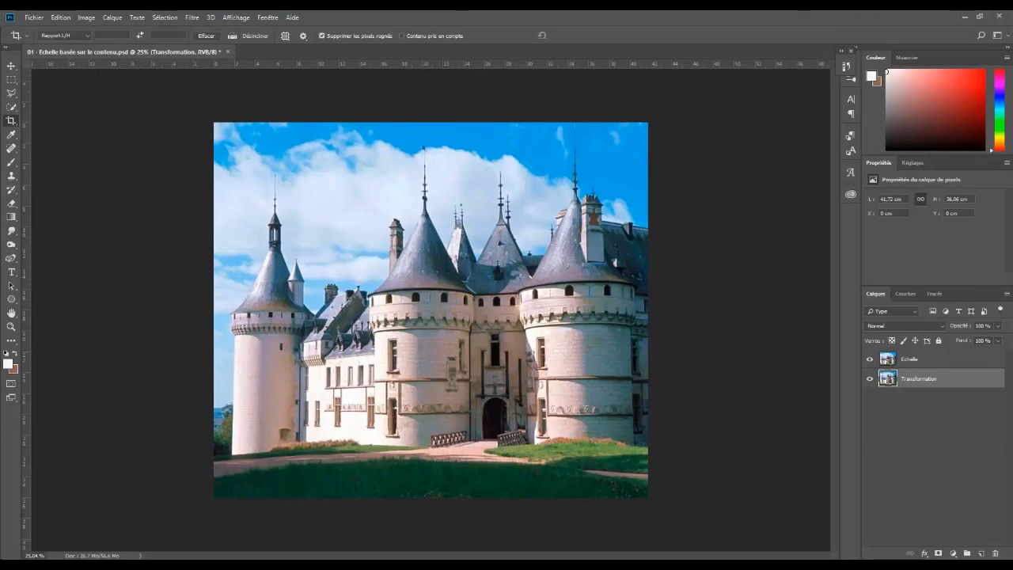
Duplicate "01 - Echelle basée sur le contenu.jpg" in Bridge and open the copy in Photoshop.
right_click(243, 195)
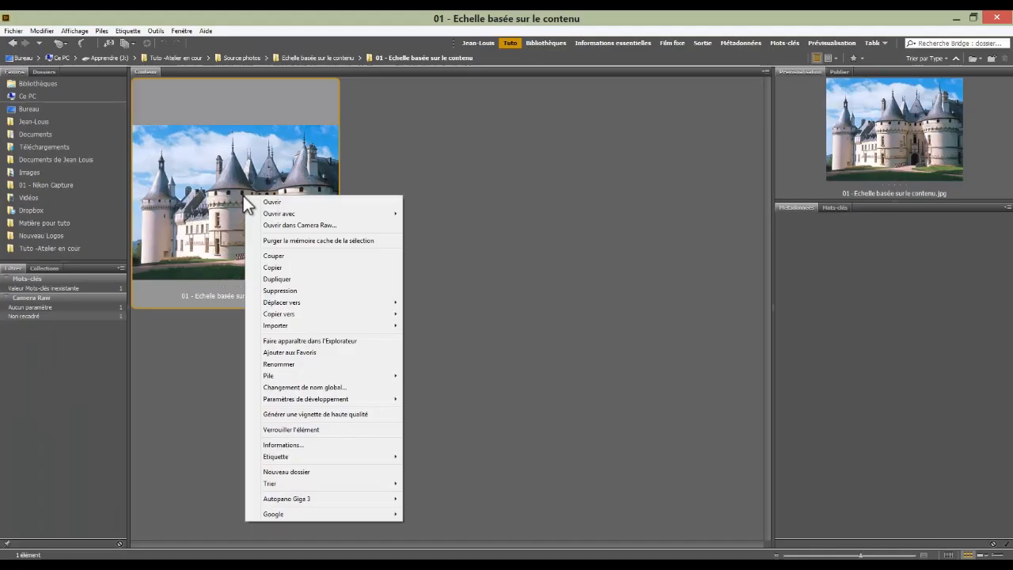
click(281, 278)
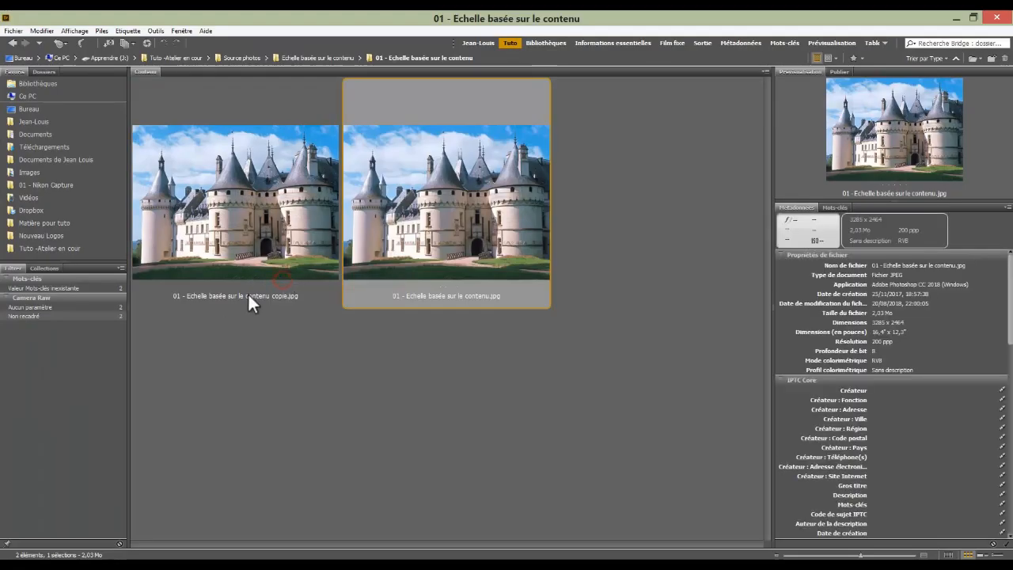
click(256, 191)
double_click(256, 181)
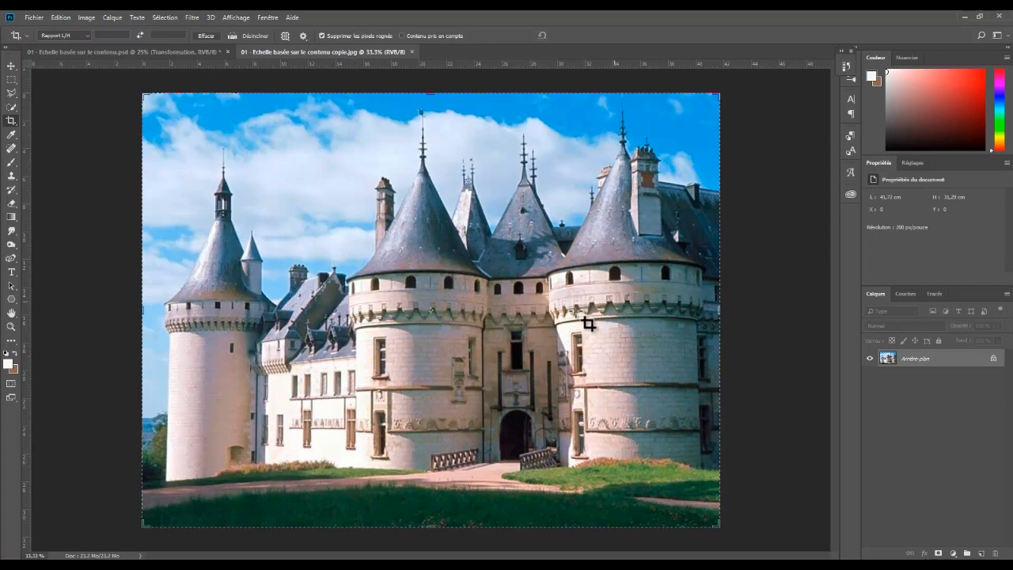
Unlock the castle photo's background layer in the copy and rename it Transformation.
click(12, 65)
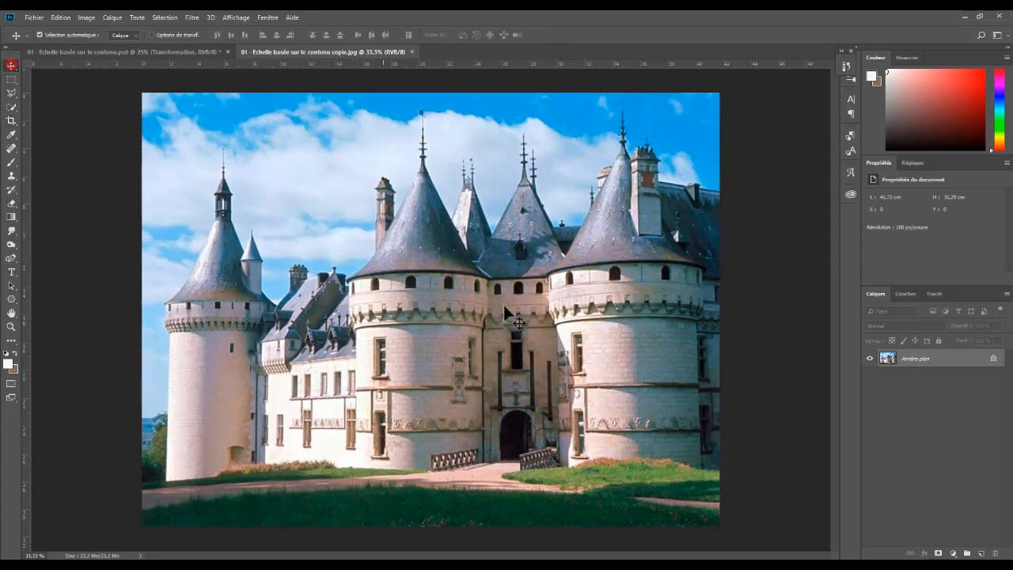
click(994, 360)
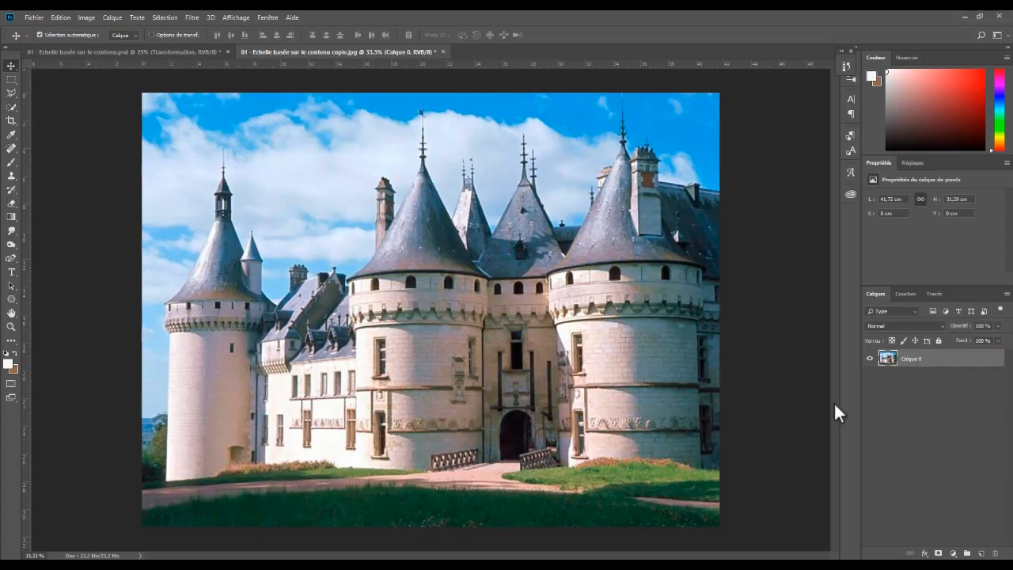
scroll(771, 356, down, 1)
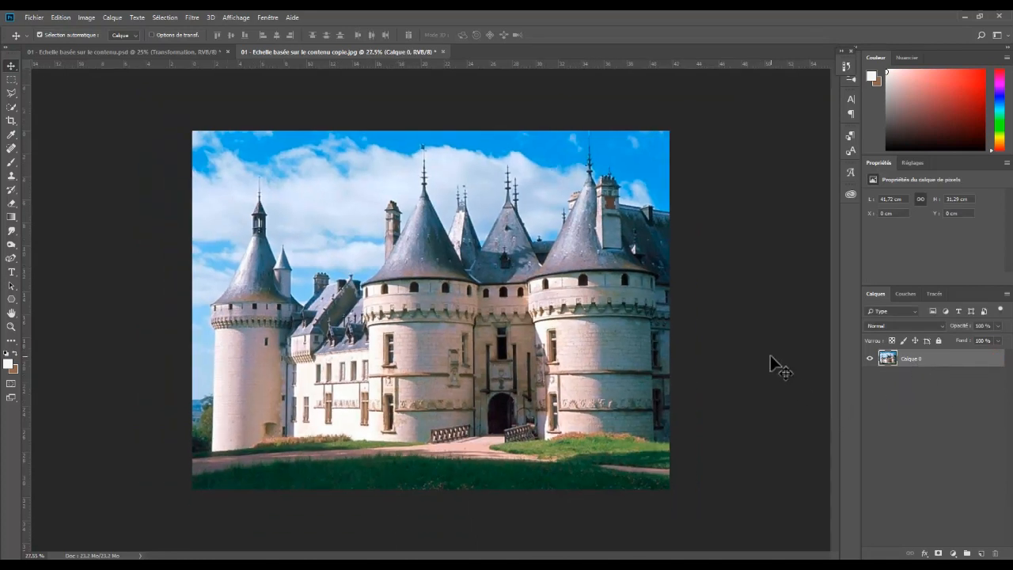
double_click(911, 360)
text(Transformation)
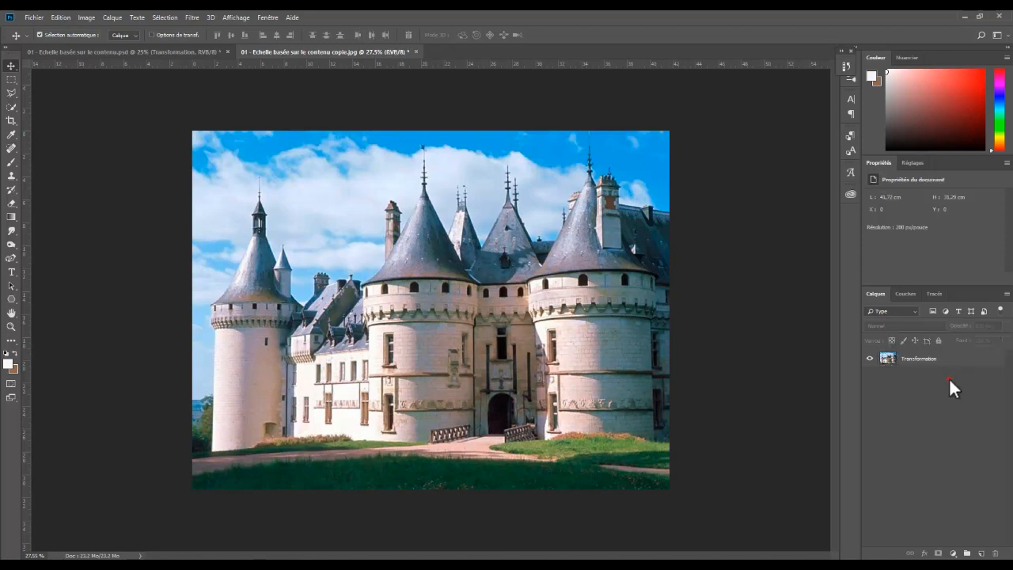
click(944, 361)
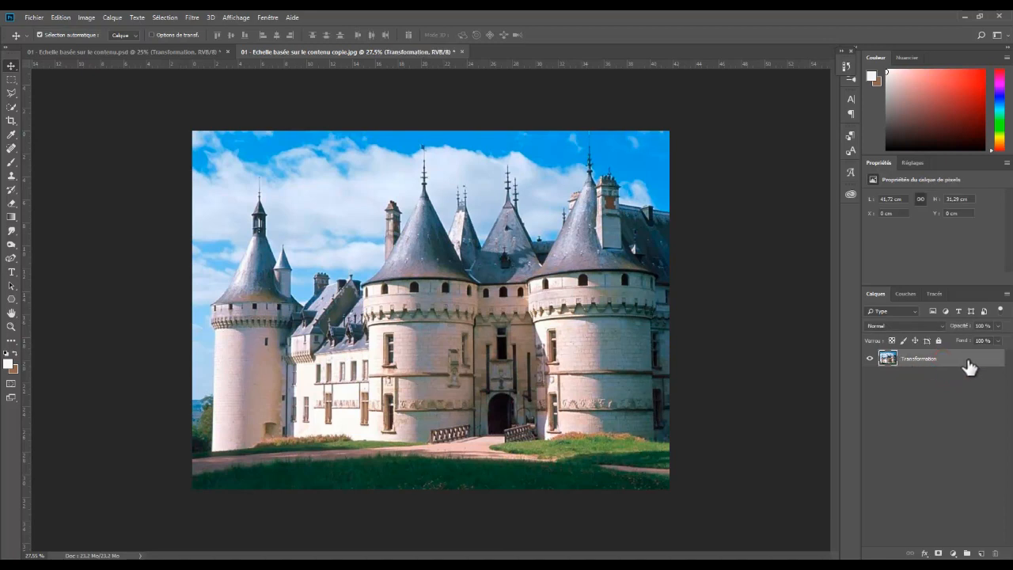
Extend the canvas horizontally with the Crop tool, adding about 6 cm on each side of the castle photo.
click(11, 121)
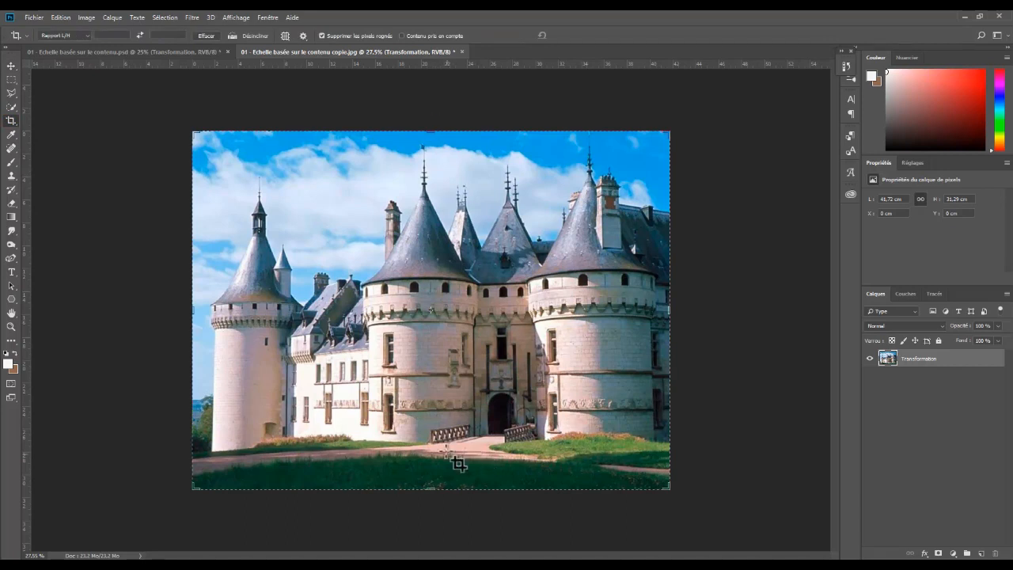
drag(669, 310, 704, 314)
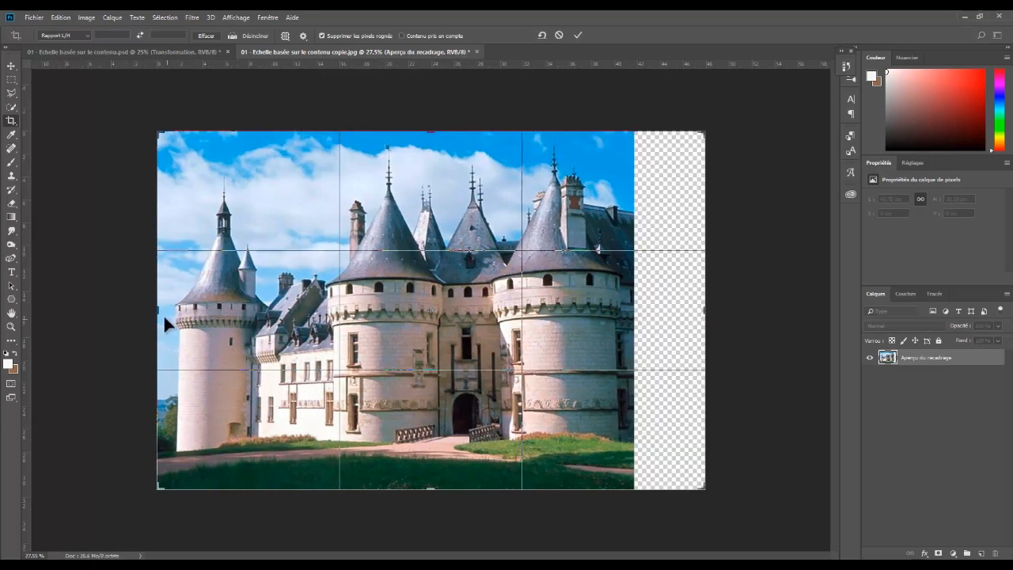
drag(157, 310, 126, 310)
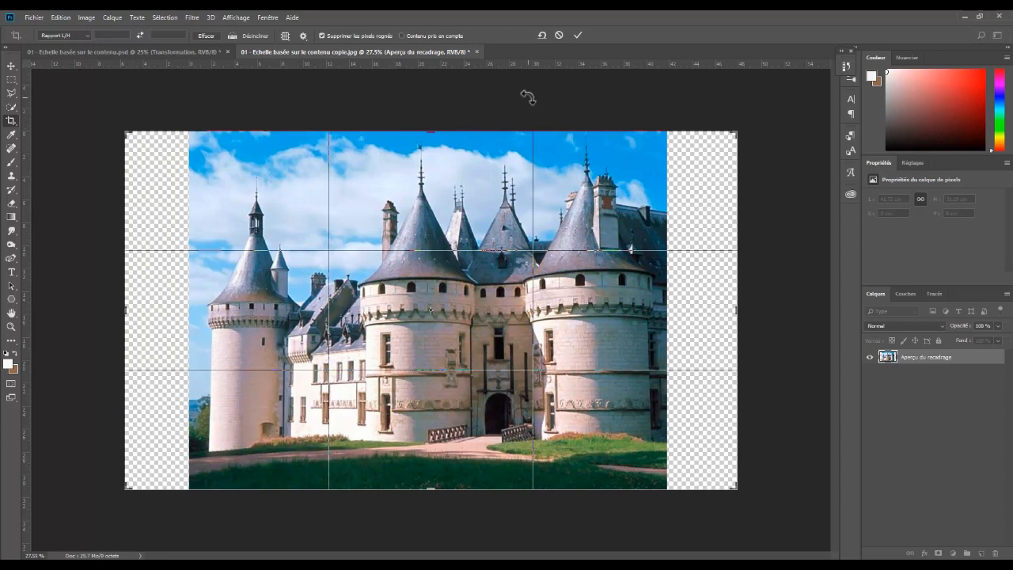
click(577, 35)
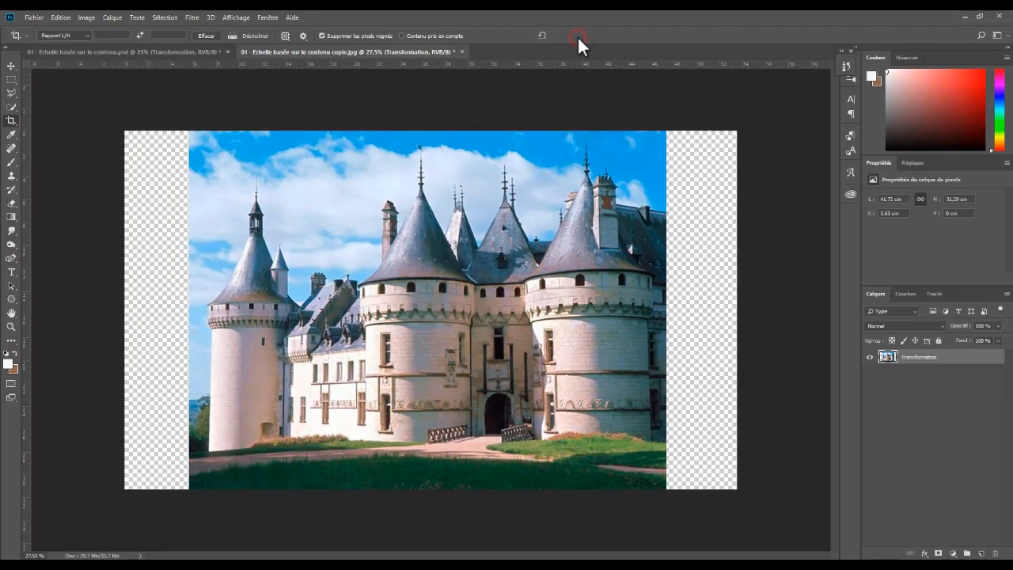
Duplicate the Transformation layer in the same document as Echelle.
right_click(923, 358)
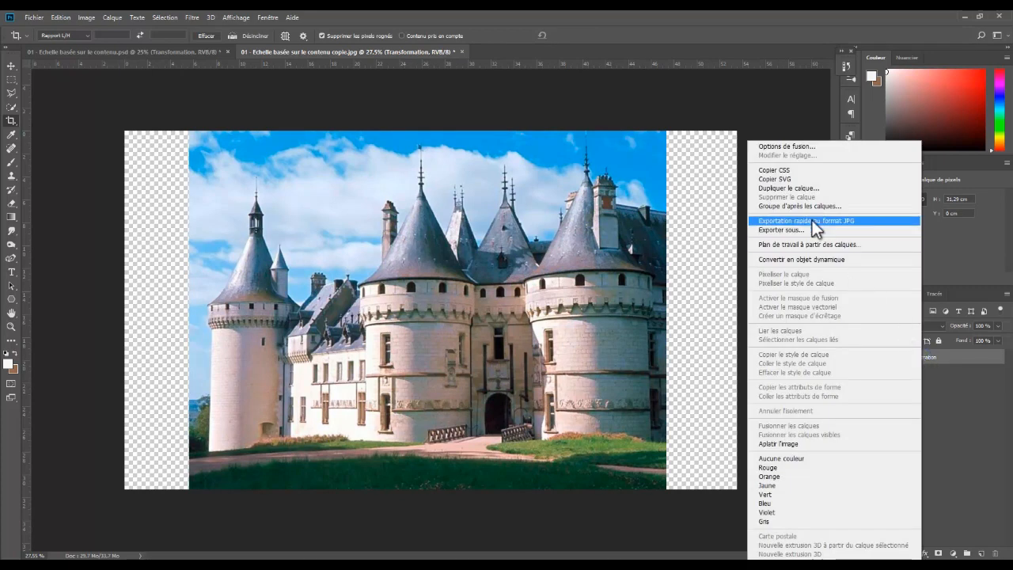
click(792, 188)
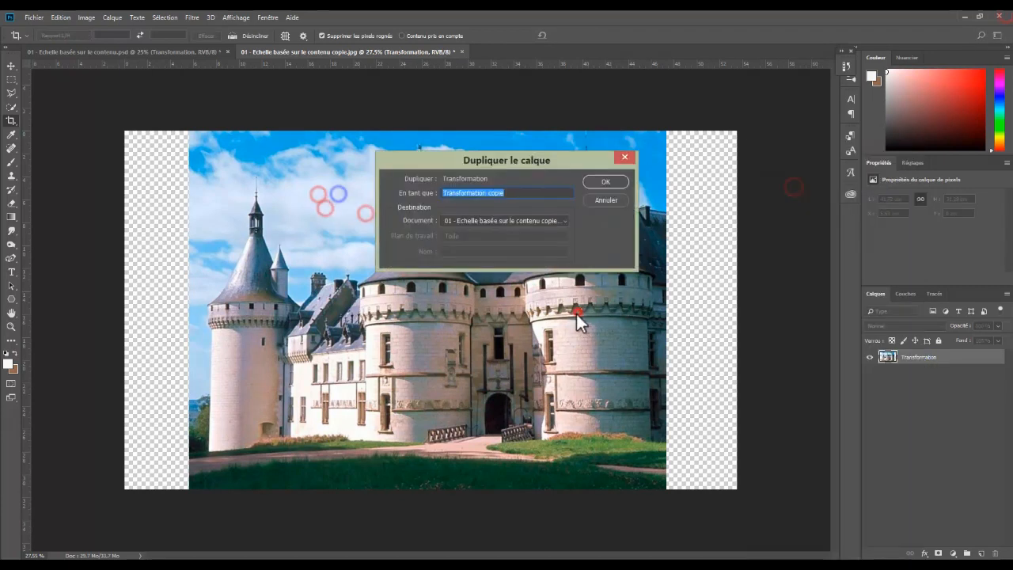
click(475, 193)
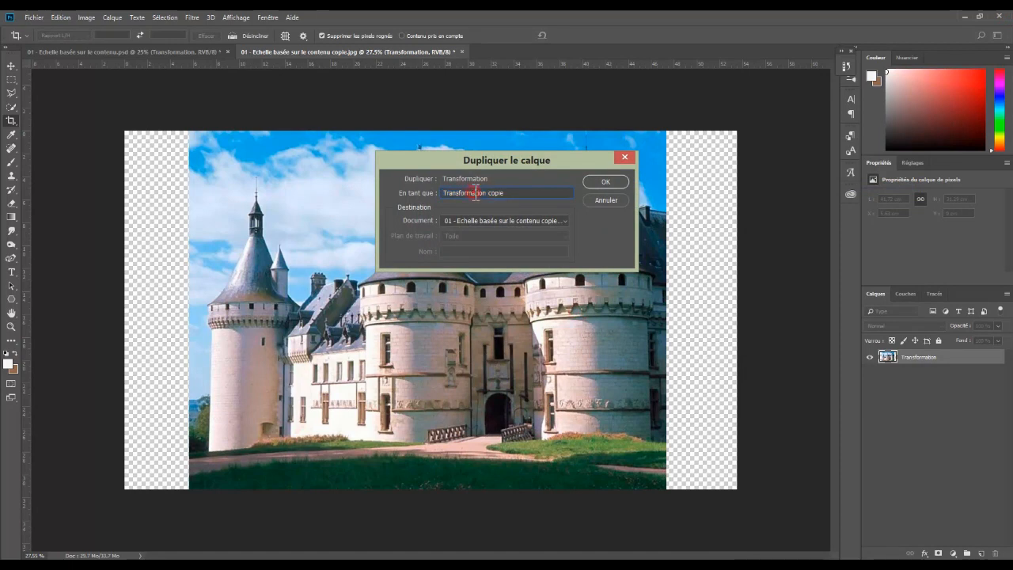
triple_click(473, 192)
text(Echelle)
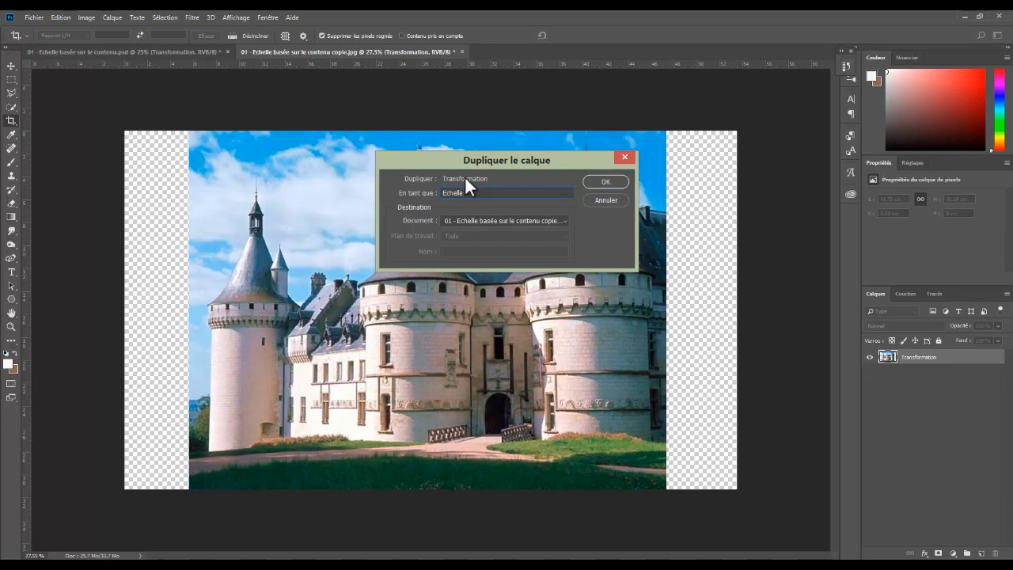
click(608, 182)
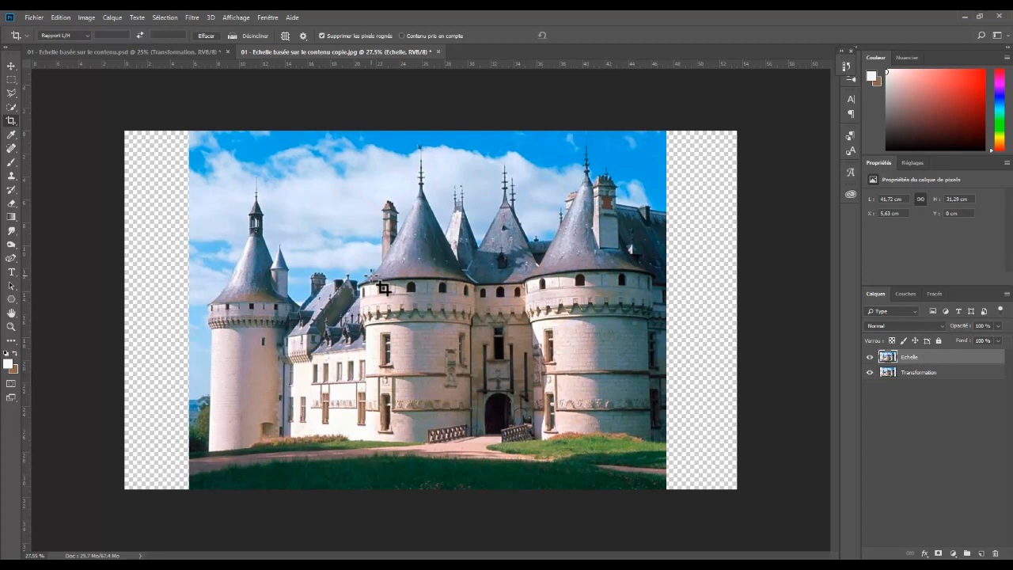
Stretch the Echelle layer to both side edges of the canvas with content-aware scaling, to a width of about 53.9 cm.
click(57, 17)
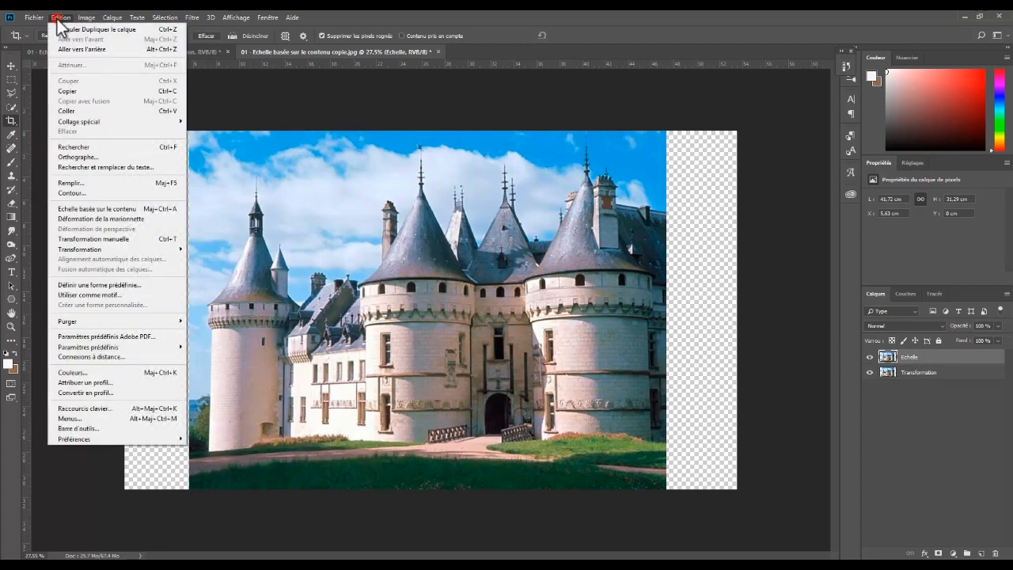
click(92, 210)
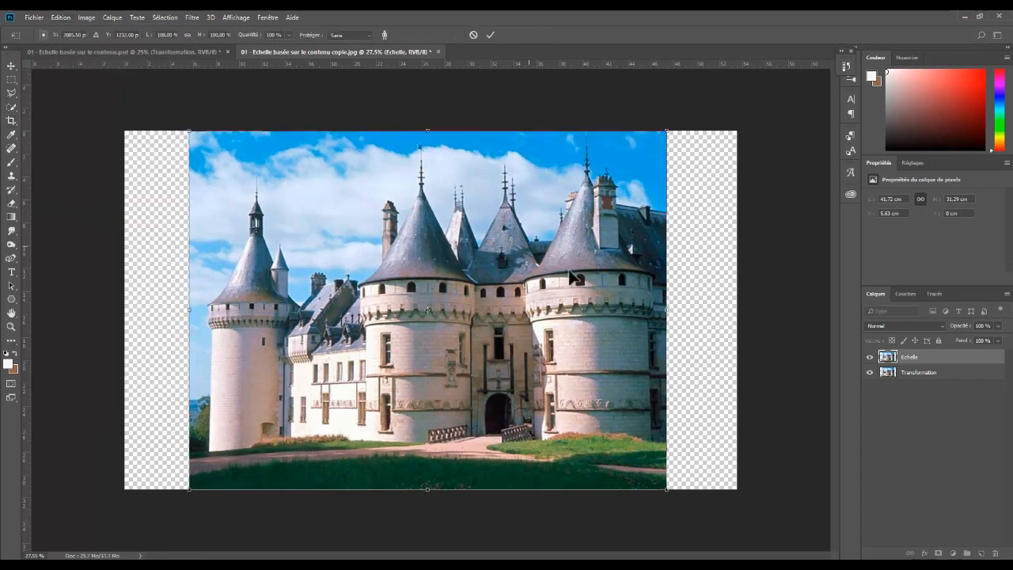
drag(667, 309, 737, 314)
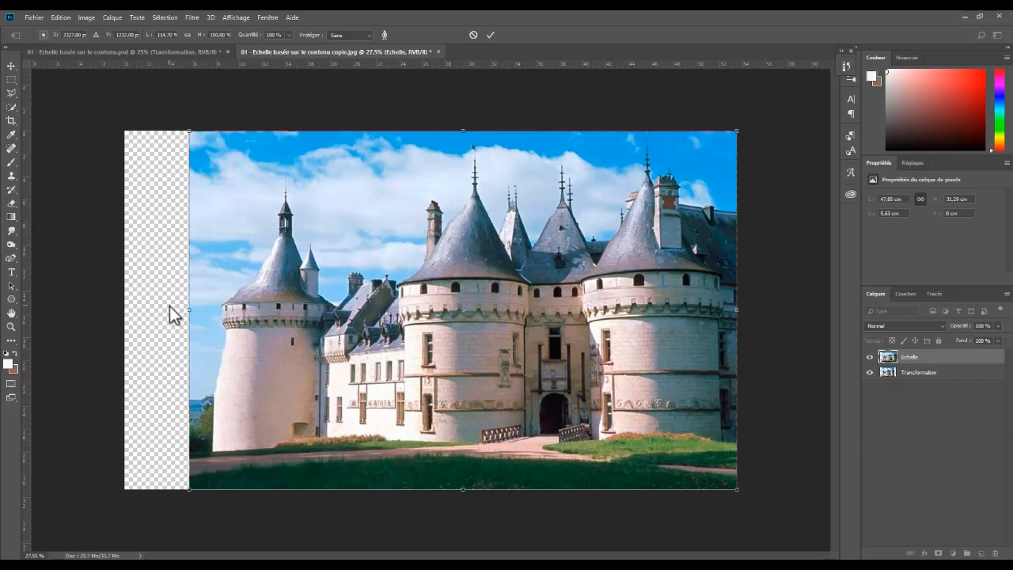
drag(188, 310, 118, 314)
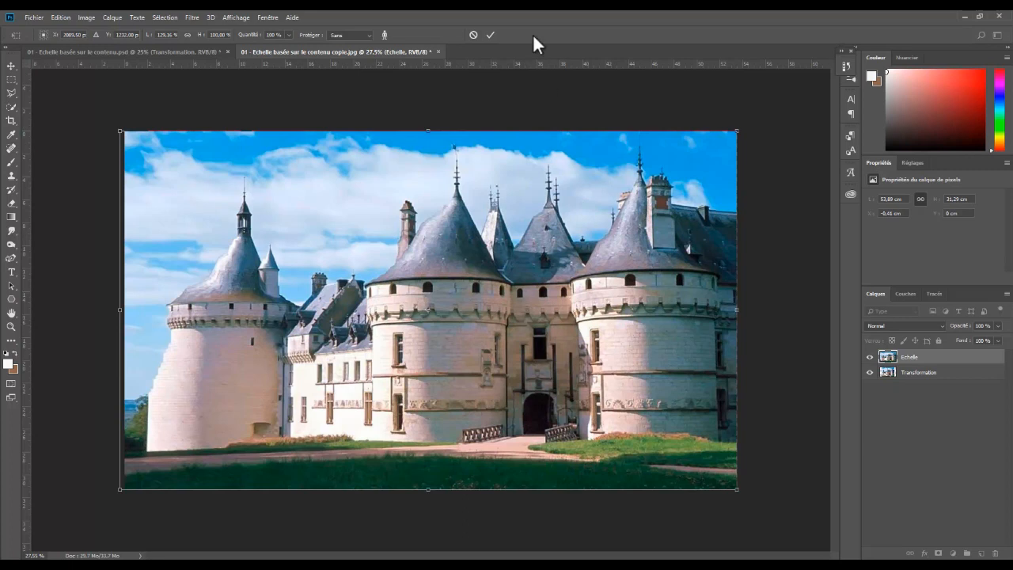
click(492, 35)
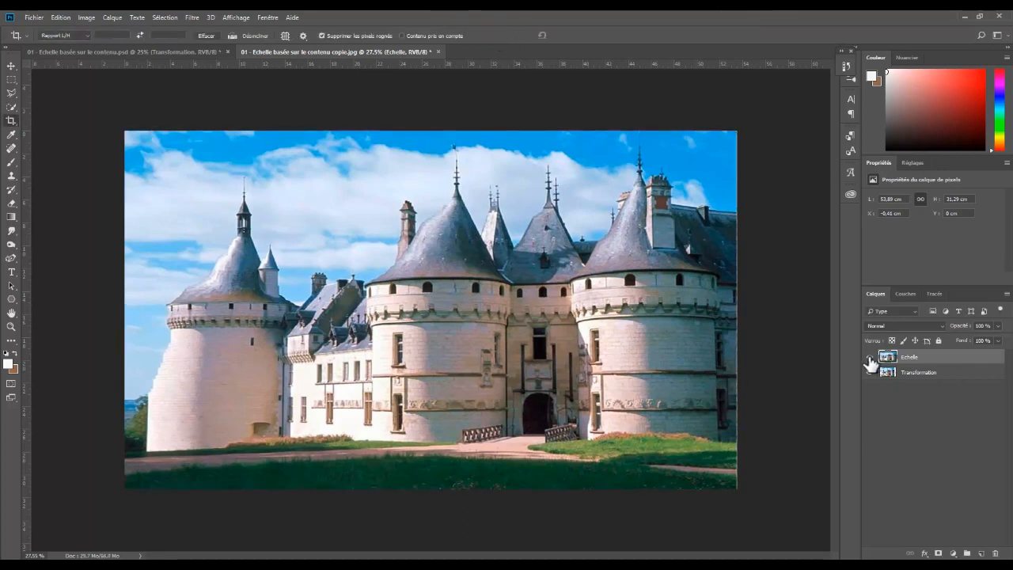
Hide the Echelle layer and stretch the Transformation layer to both side edges of the canvas with Free Transform, to about 128% width.
click(871, 358)
click(957, 378)
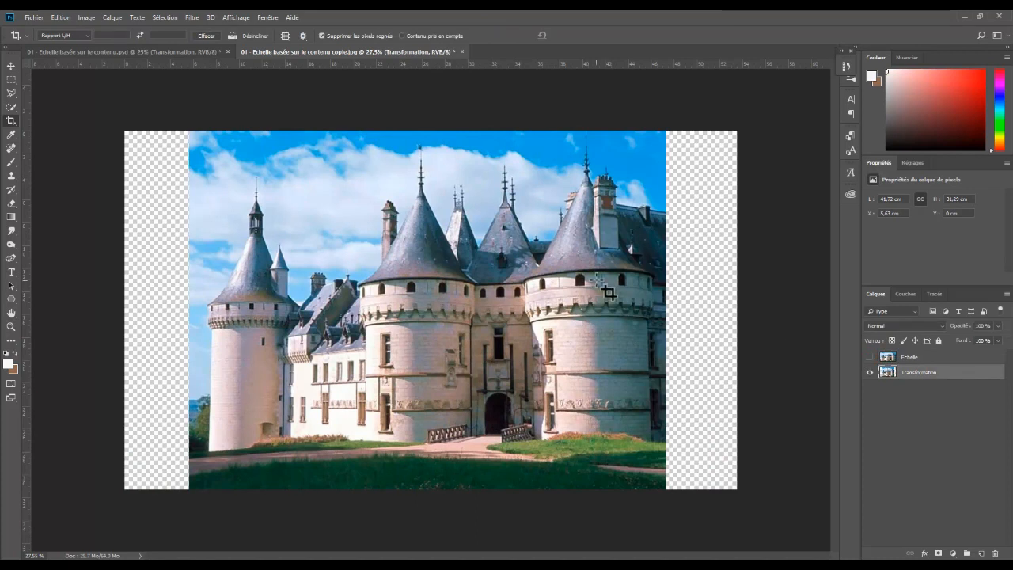
key(ctrl+t)
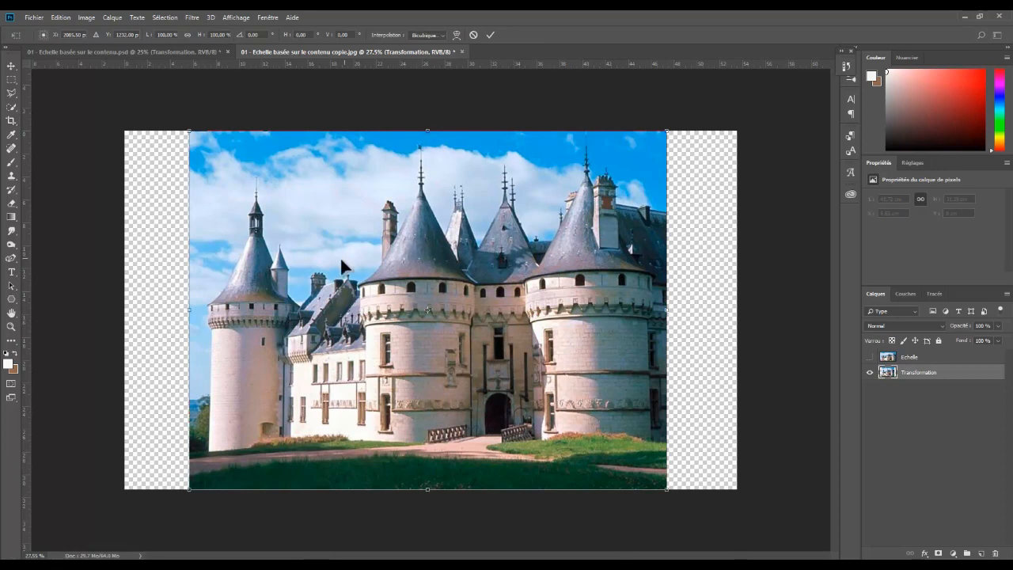
drag(189, 310, 125, 313)
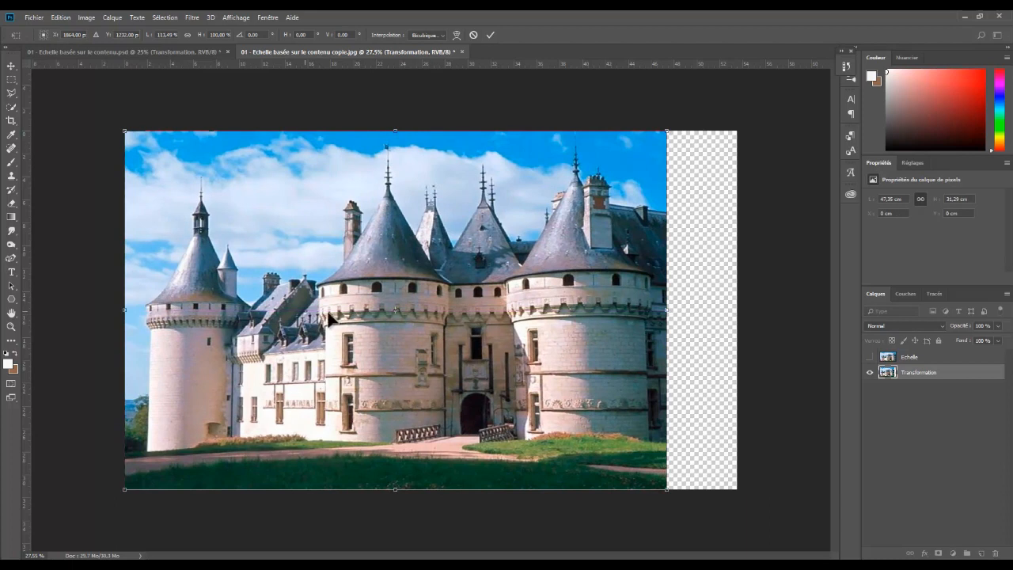
drag(669, 309, 741, 309)
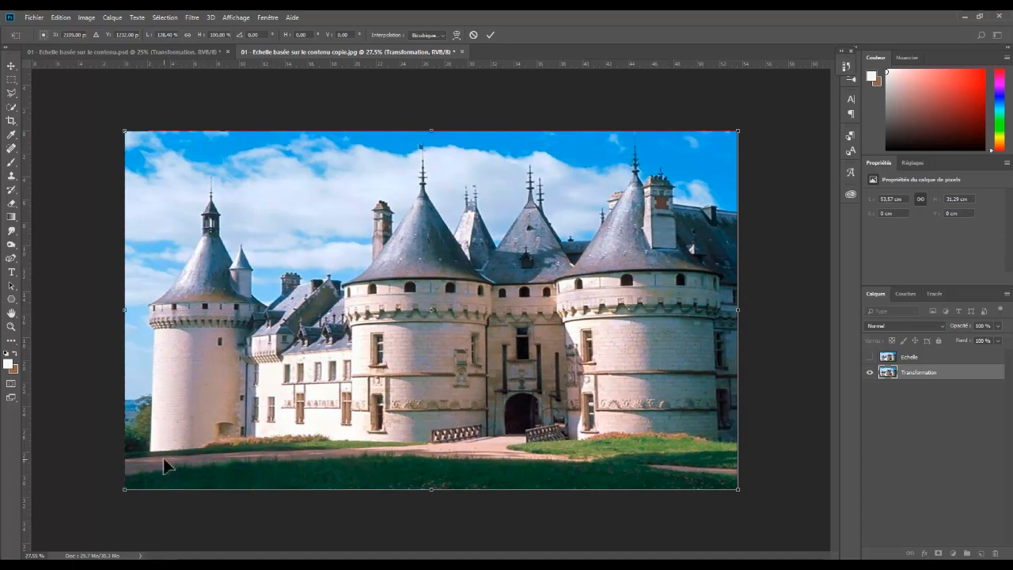
click(490, 35)
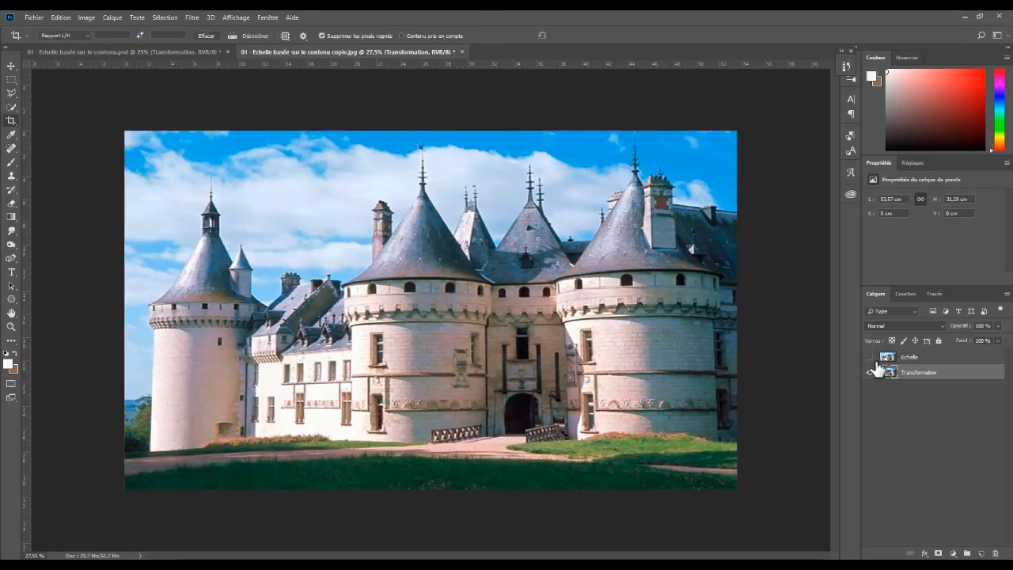
Show the Echelle layer to compare it with the ordinary transformation, and close the copy without saving.
click(871, 357)
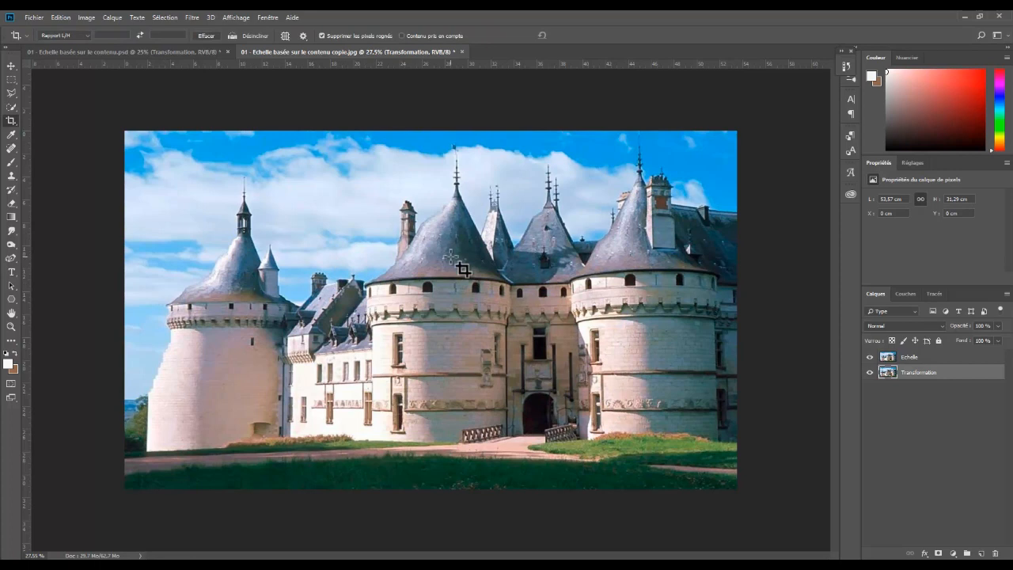
click(462, 51)
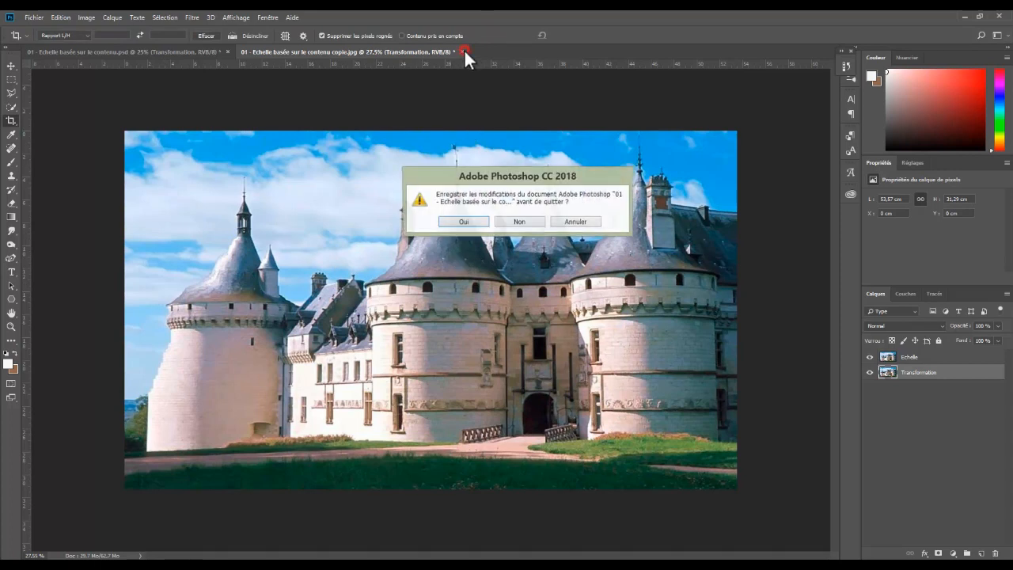
click(519, 223)
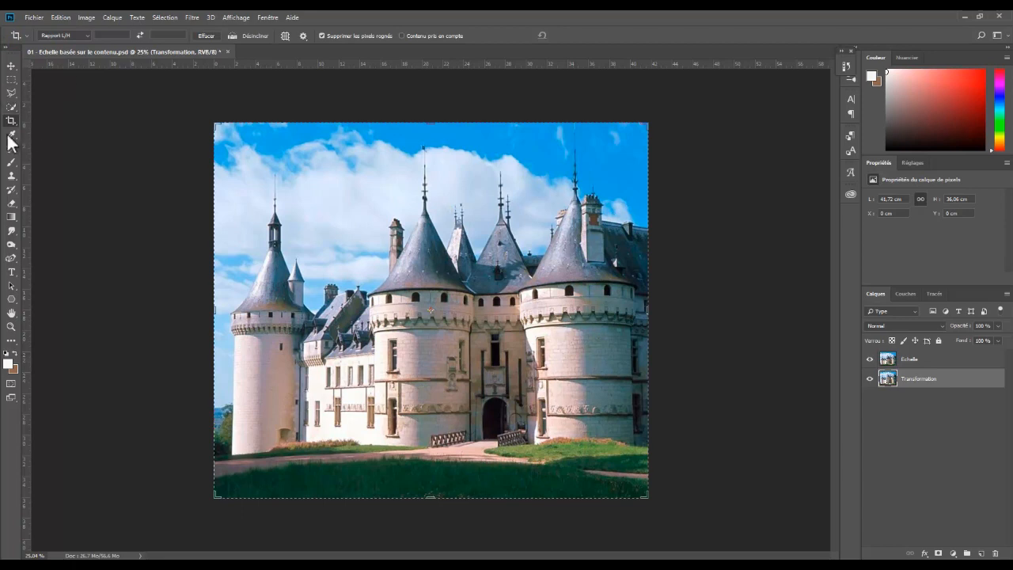
Open "02 - Echelle basée sur le contenu.jpg" from Bridge in Photoshop and unlock its background layer.
click(11, 66)
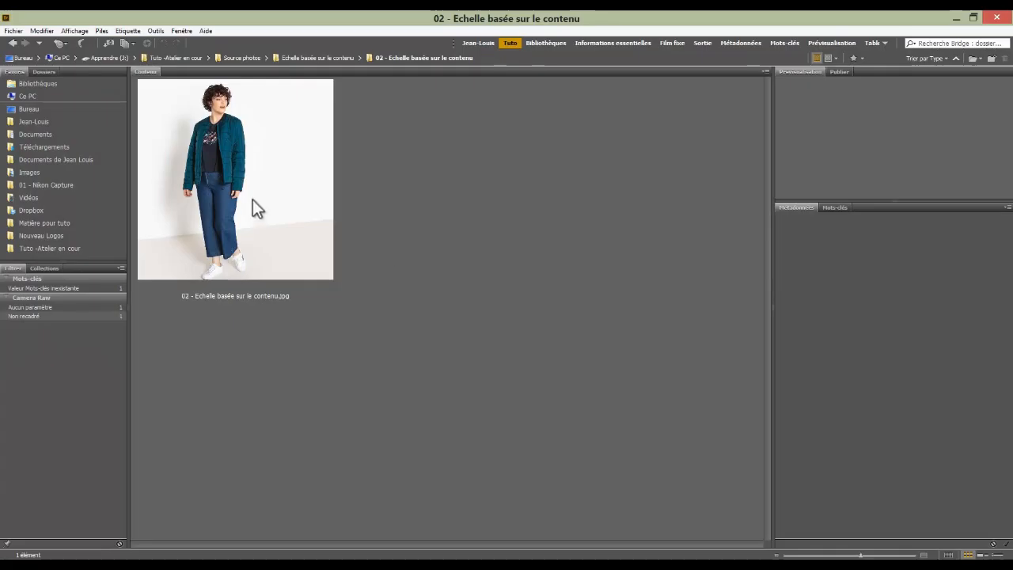
double_click(255, 158)
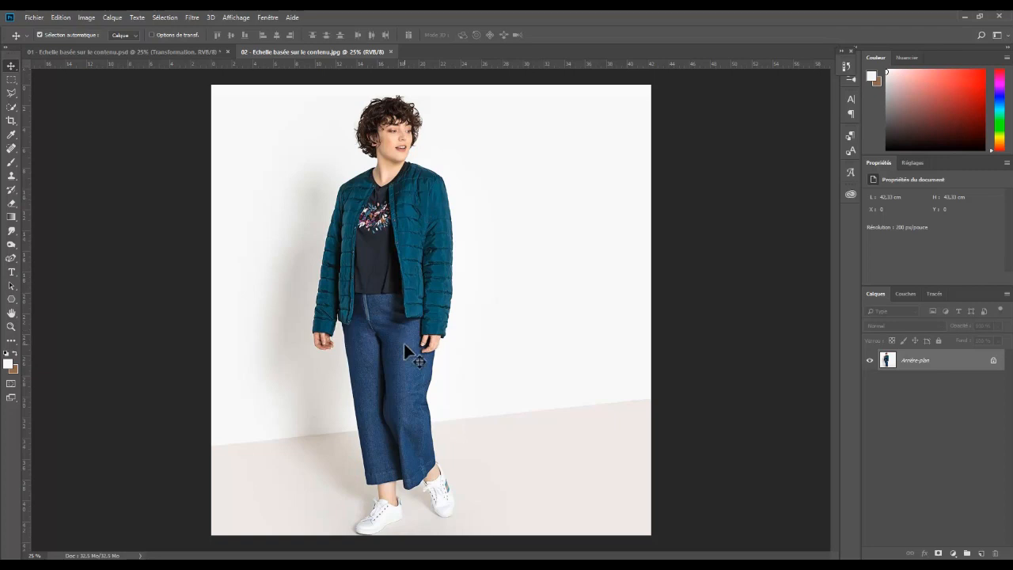
click(994, 361)
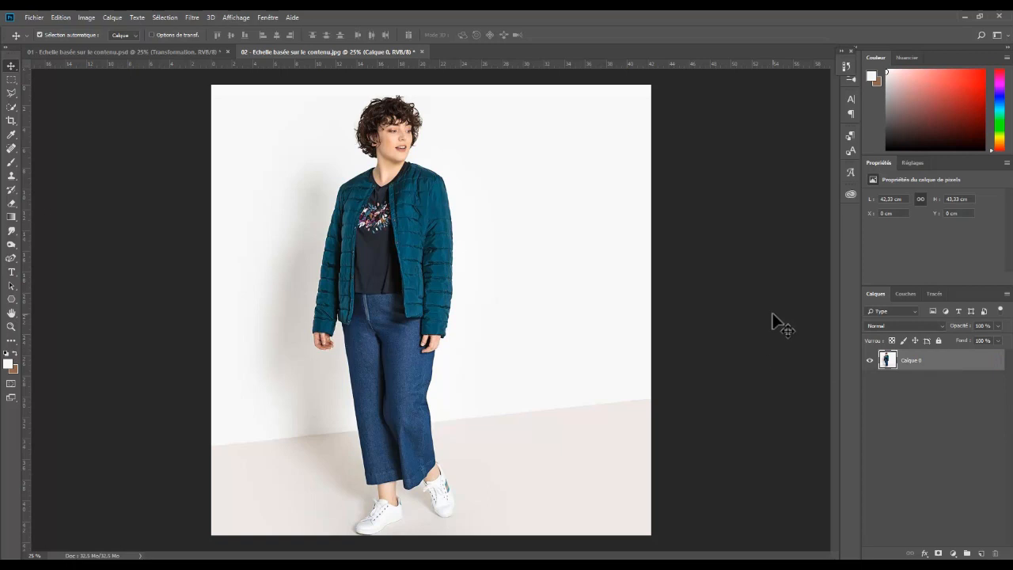
Extend the canvas below the model's feet with the Crop tool, to a total height of about 48 cm.
scroll(772, 310, down, 1)
scroll(773, 310, down, 1)
scroll(778, 318, down, 1)
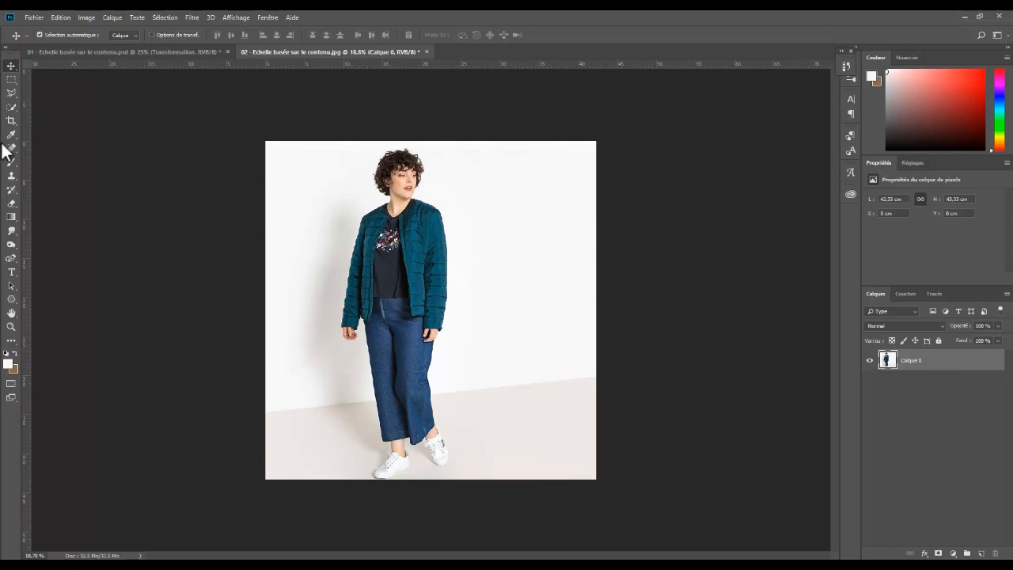
click(11, 121)
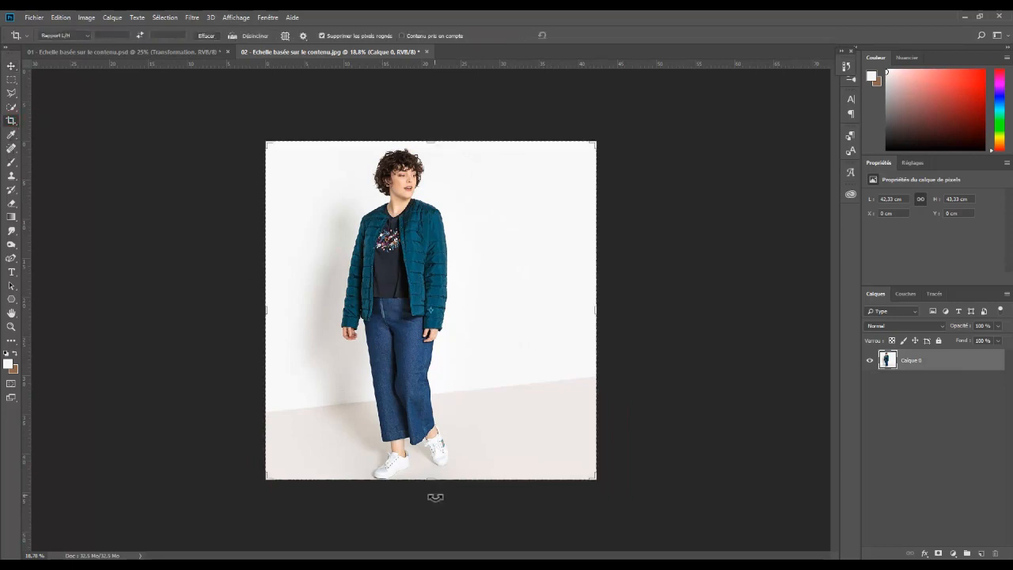
drag(431, 478, 429, 499)
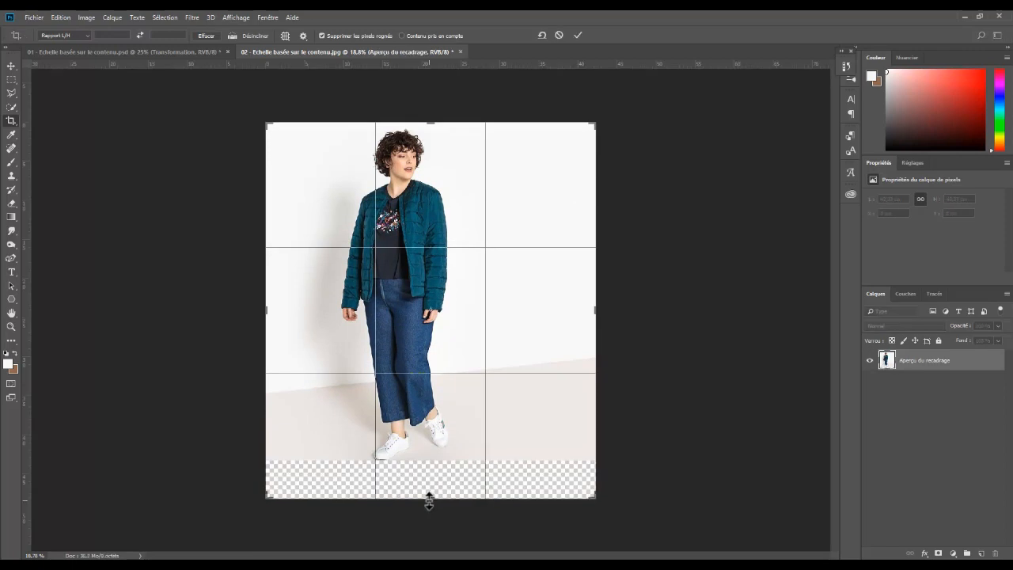
click(578, 35)
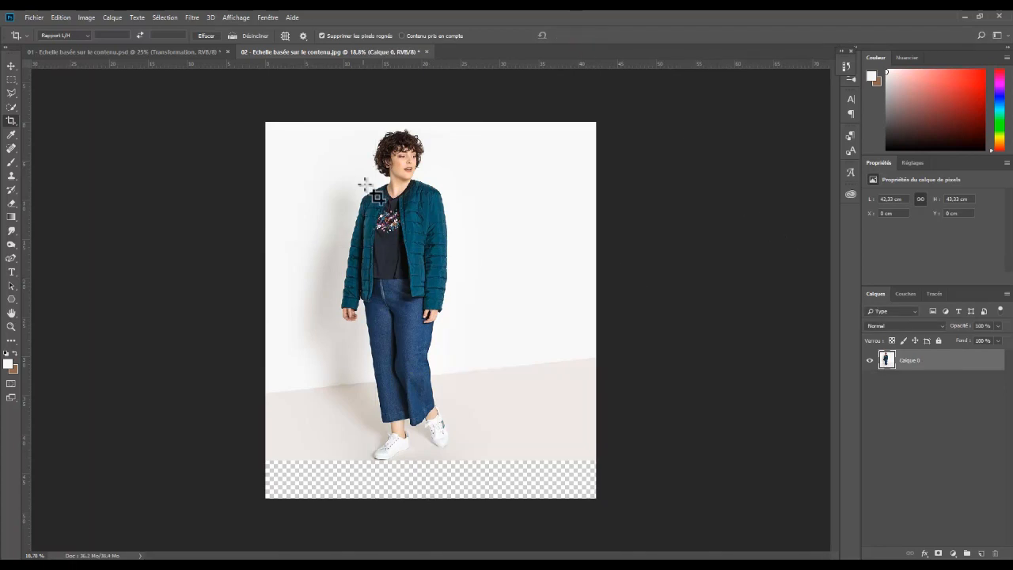
Try to stretch the whole portrait layer down to the canvas's lower edge with content-aware scaling, to about 111% height.
click(59, 17)
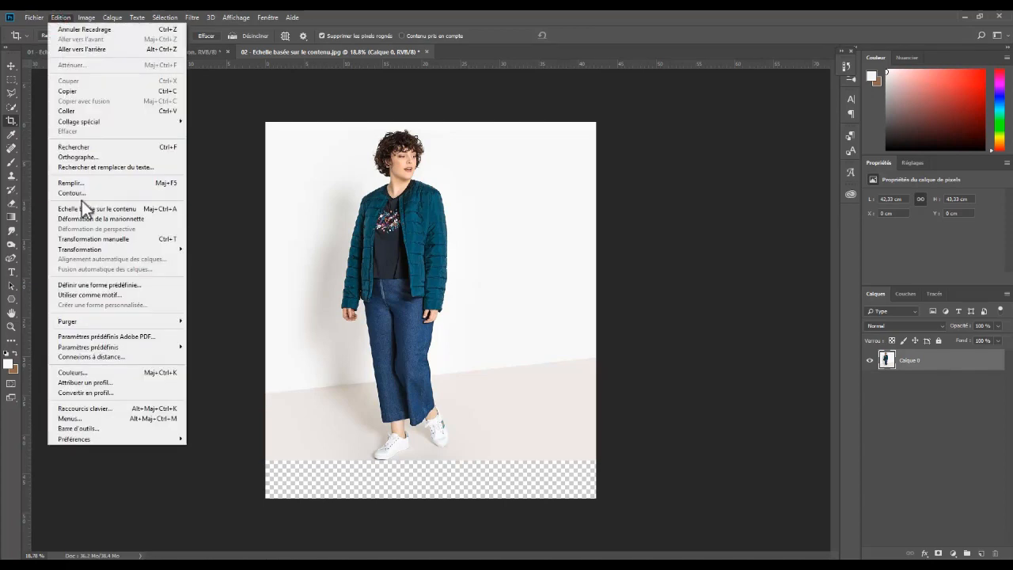
click(87, 209)
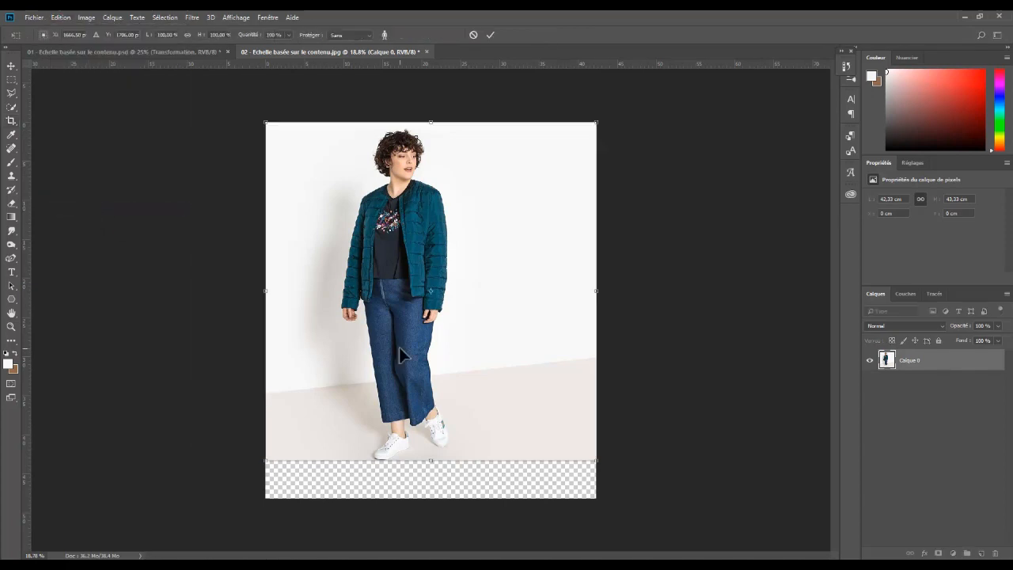
drag(429, 464, 427, 498)
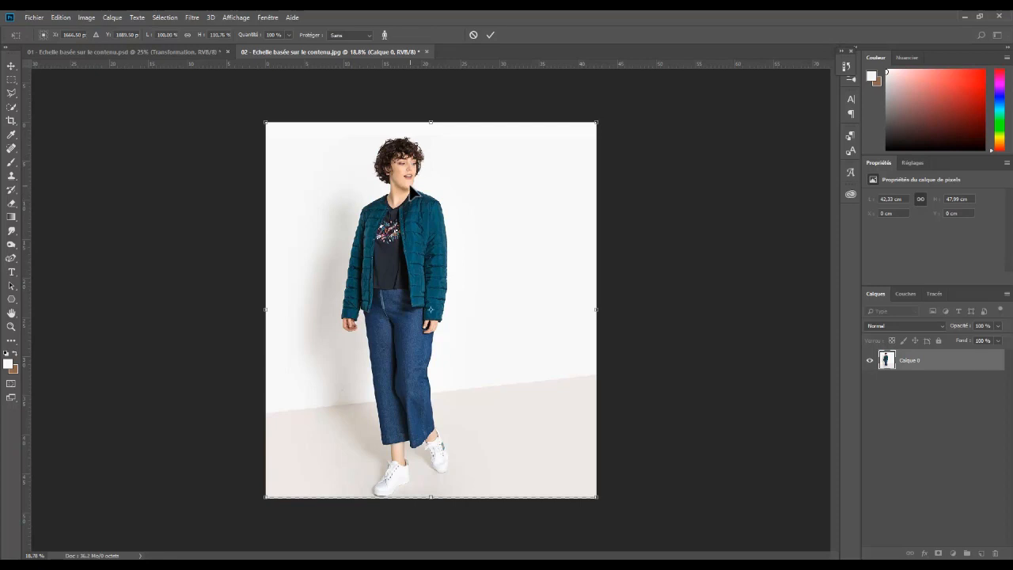
click(474, 35)
Select the model's body and background from the neck down to the photo's lower edge, across the full width, with the Polygonal Lasso.
key(l)
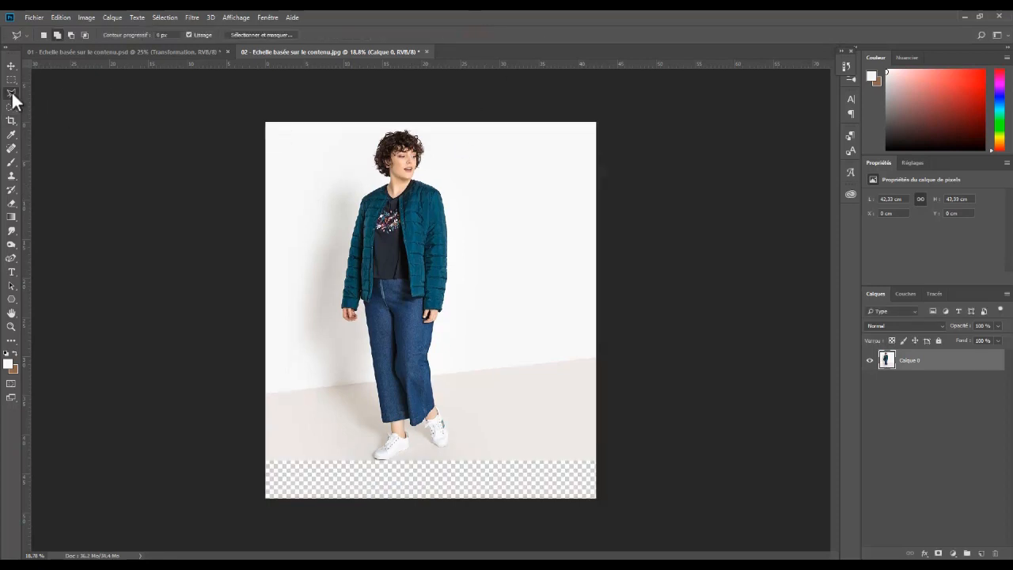
click(14, 95)
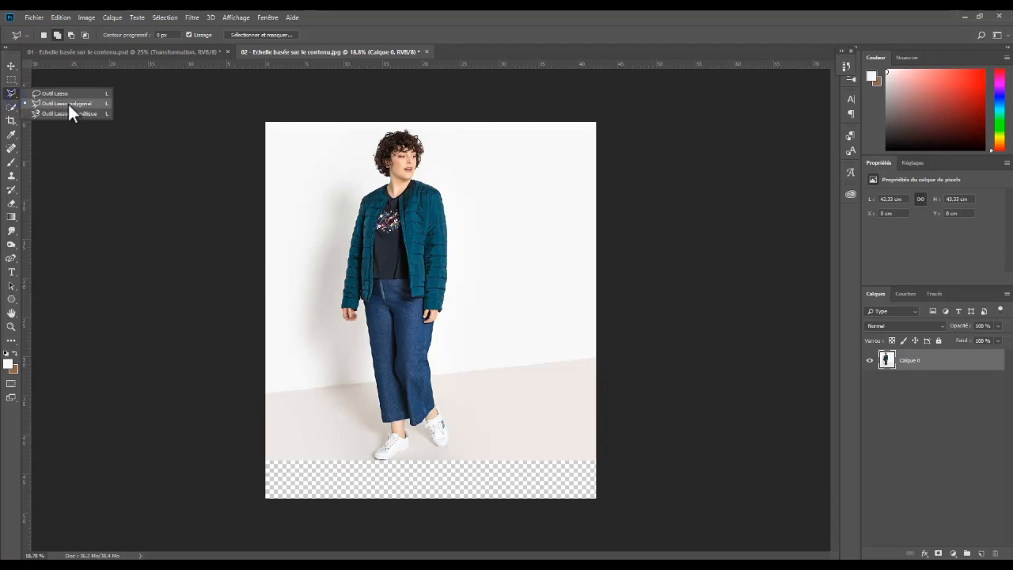
click(68, 103)
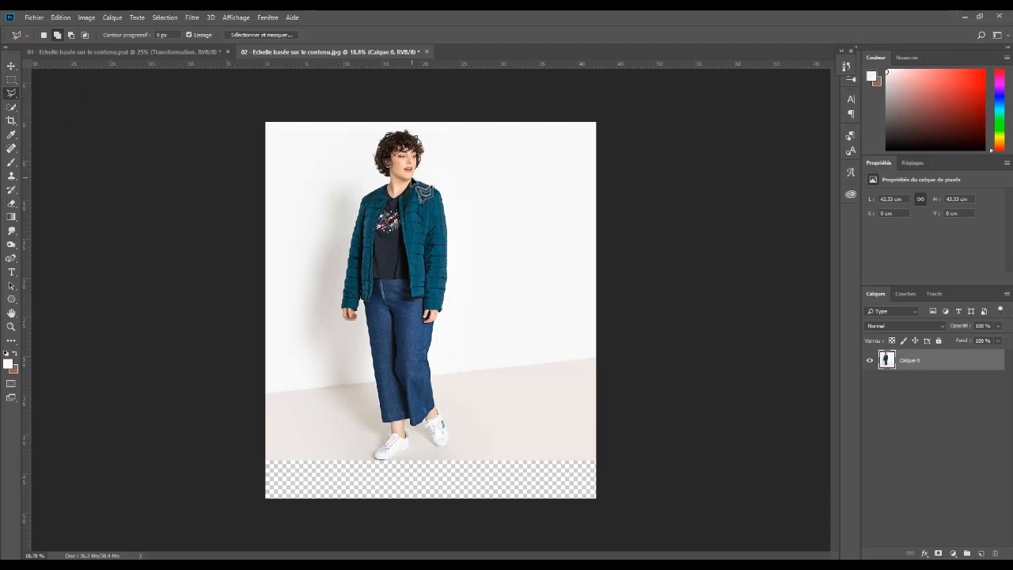
scroll(410, 177, up, 1)
scroll(410, 177, up, 4)
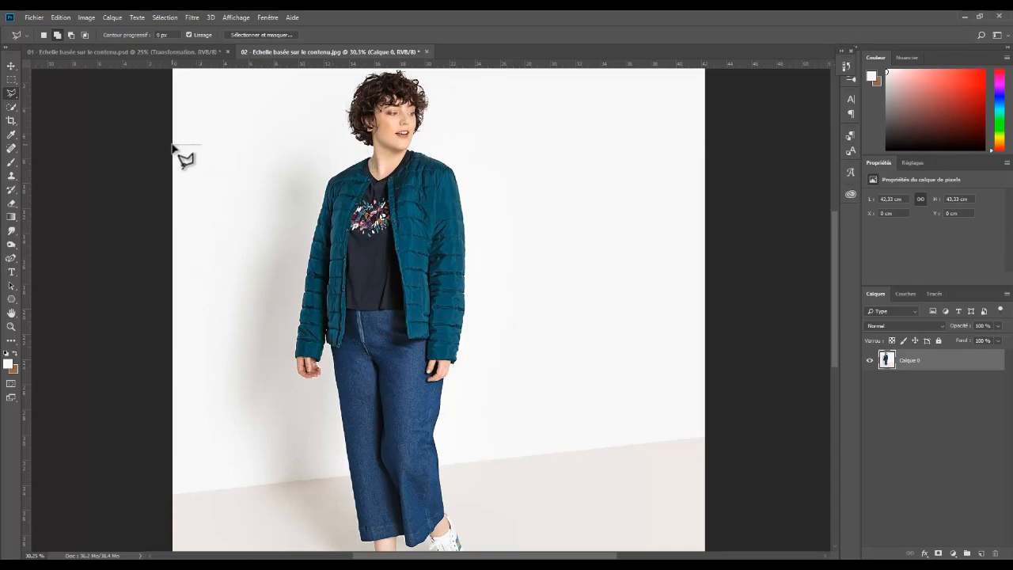
click(202, 145)
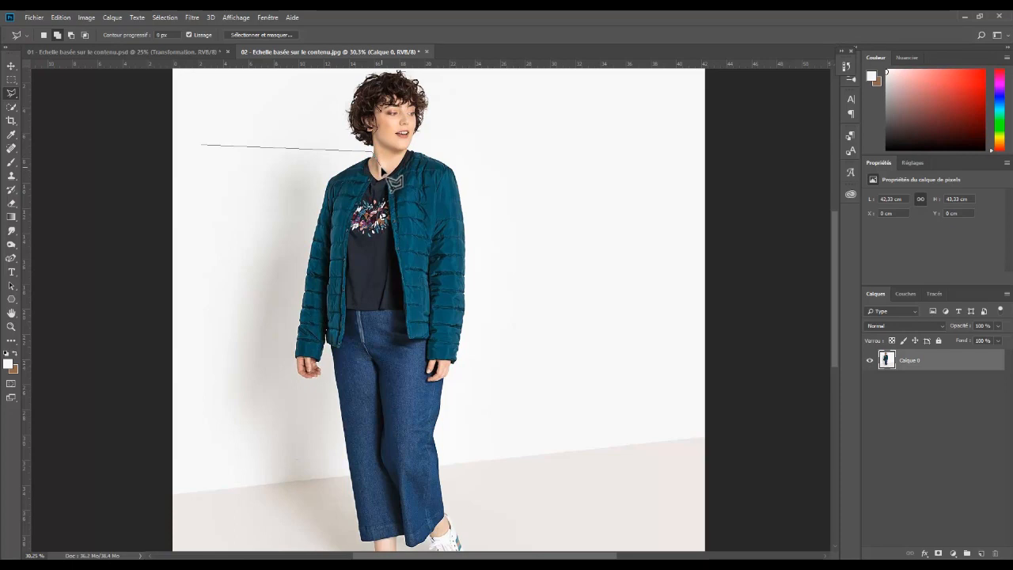
click(384, 168)
click(399, 154)
click(720, 152)
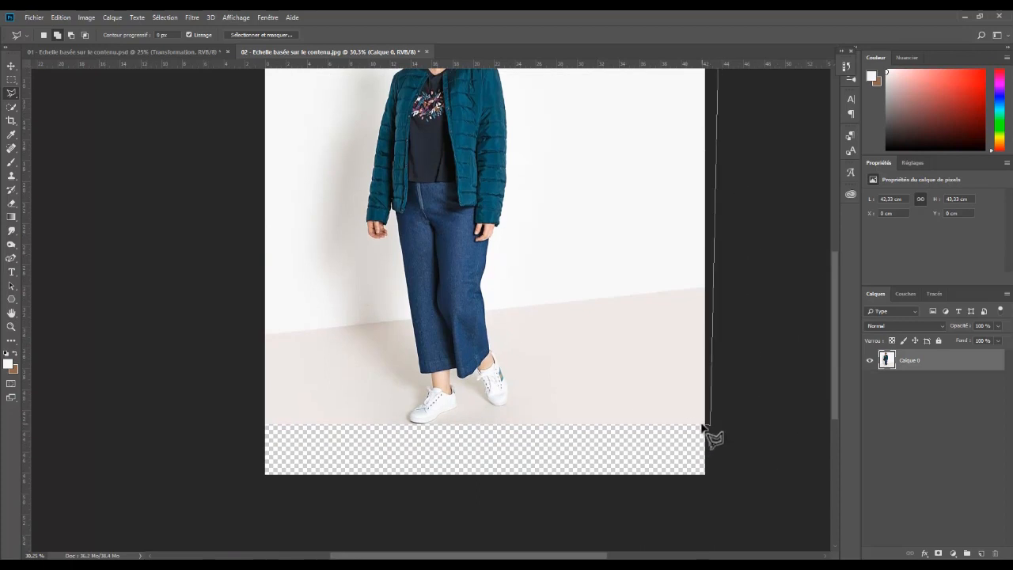
click(702, 426)
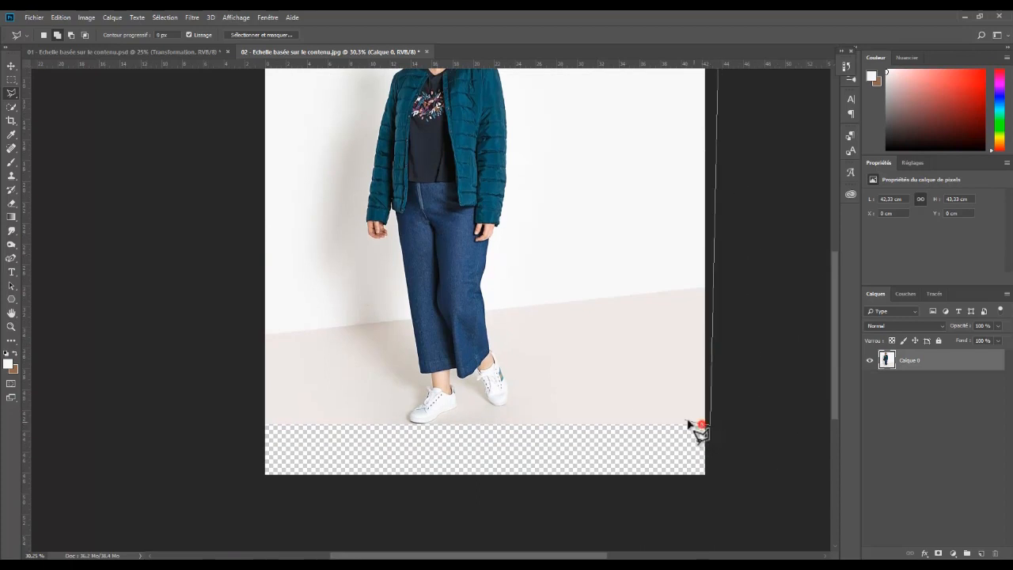
click(265, 425)
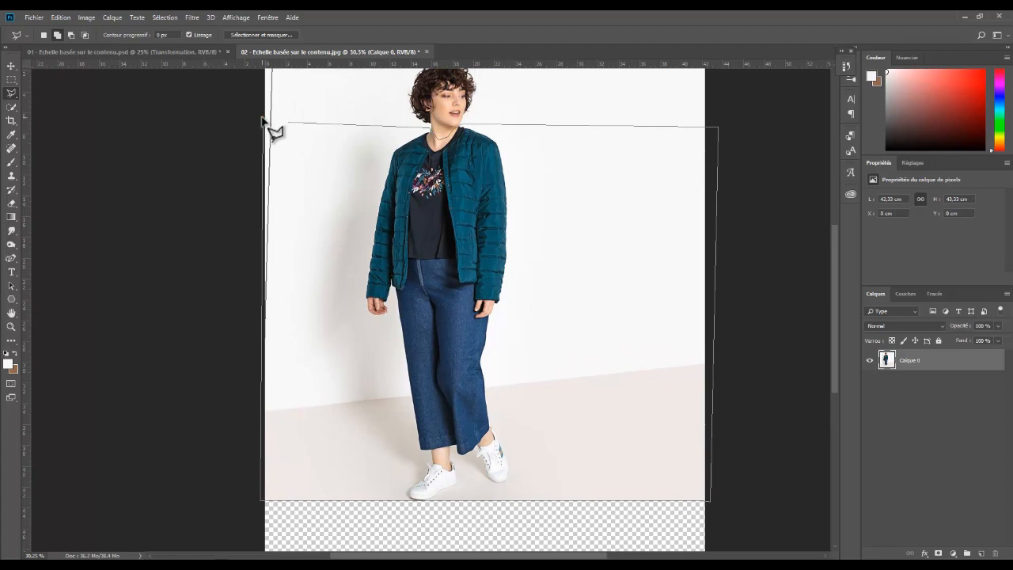
click(263, 119)
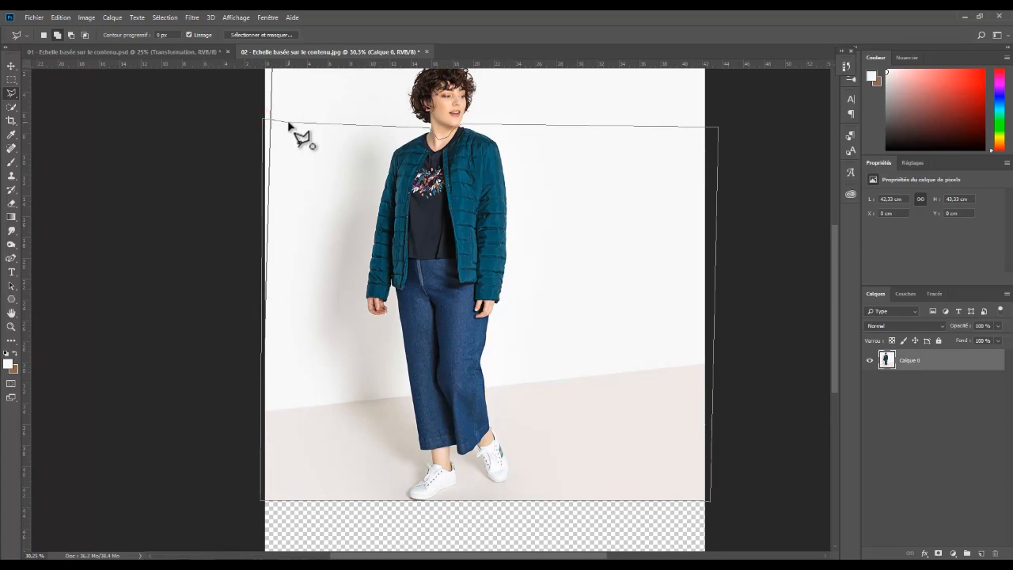
click(289, 123)
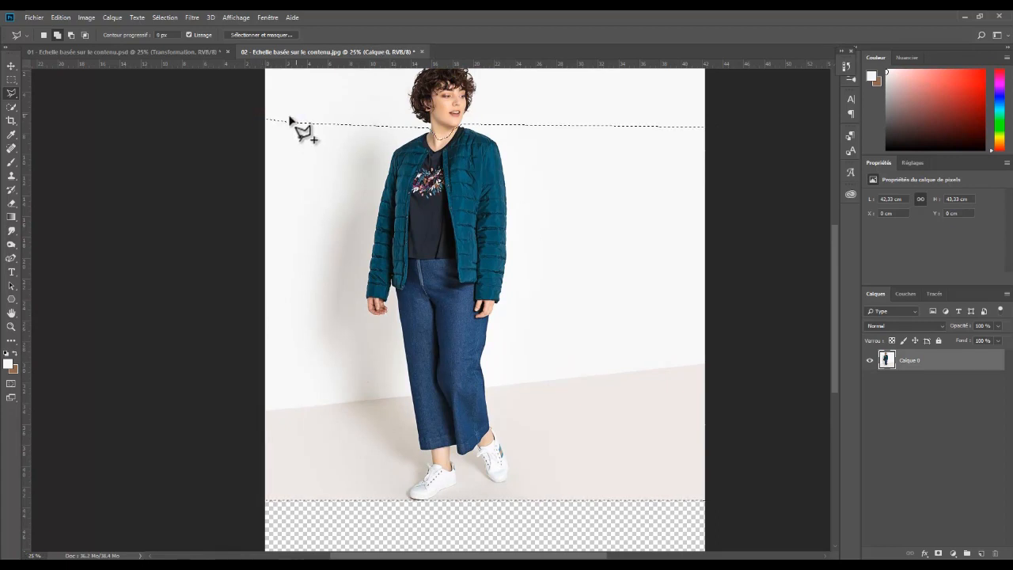
Copy the selected body area to a new layer.
right_click(600, 224)
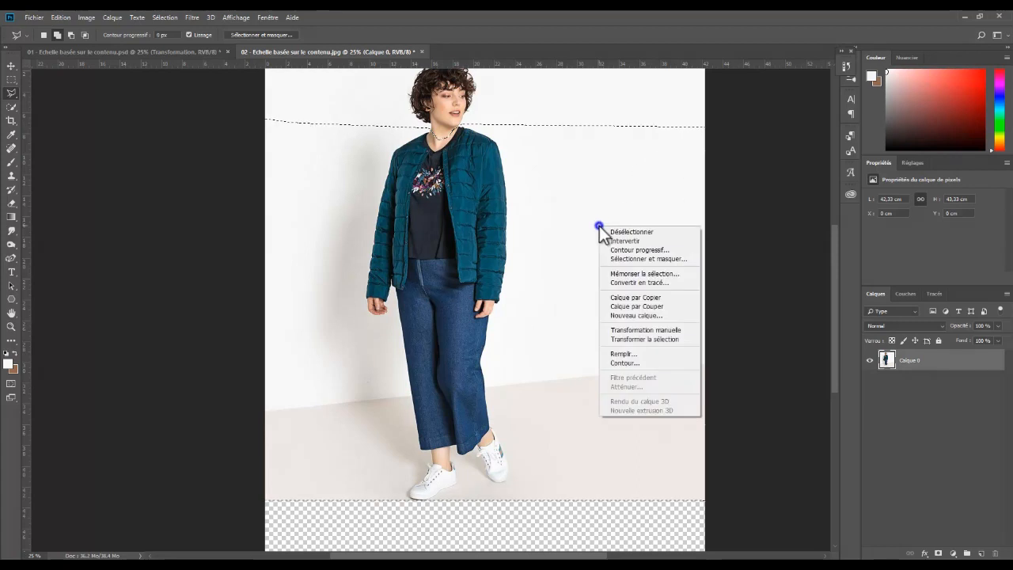
click(633, 297)
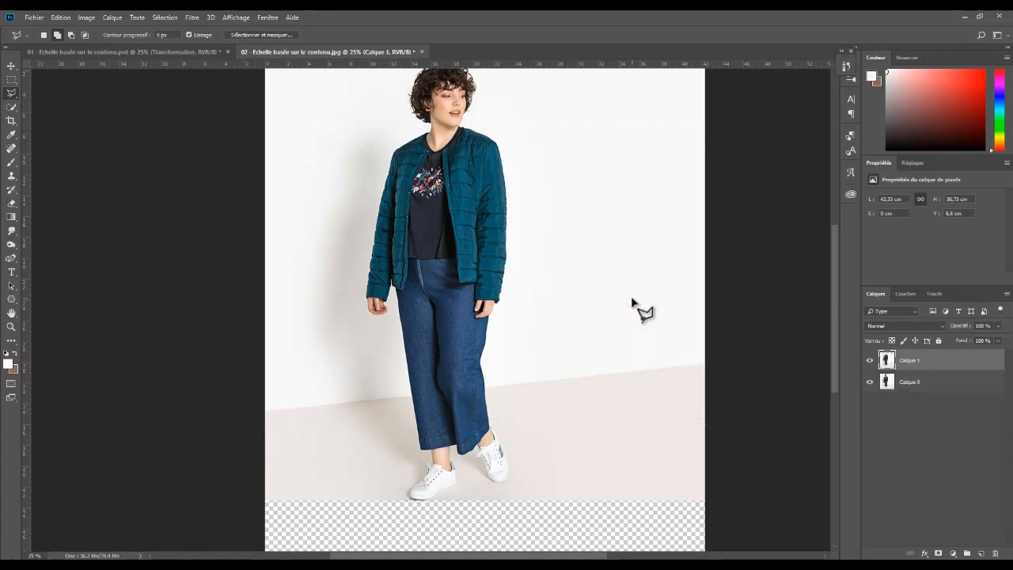
drag(950, 369, 832, 334)
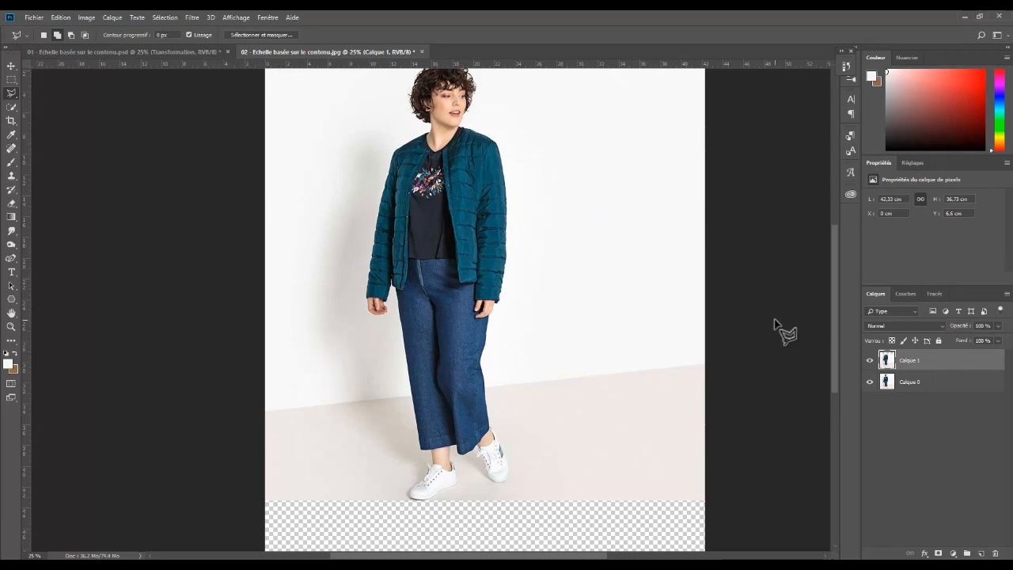
Stretch the copied body layer down to the canvas's lower edge with content-aware scaling, to about 113% height.
scroll(775, 321, down, 2)
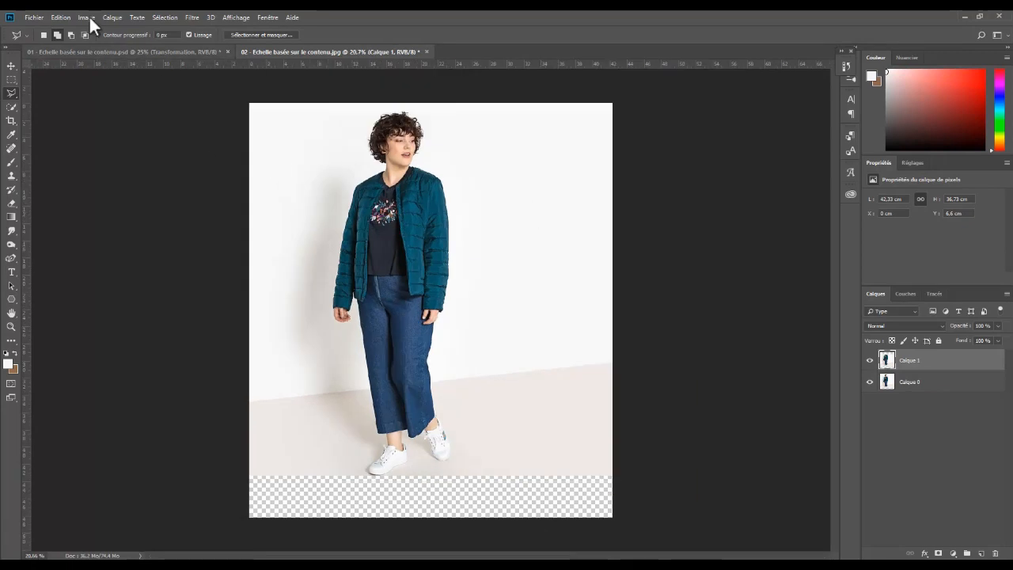
click(57, 17)
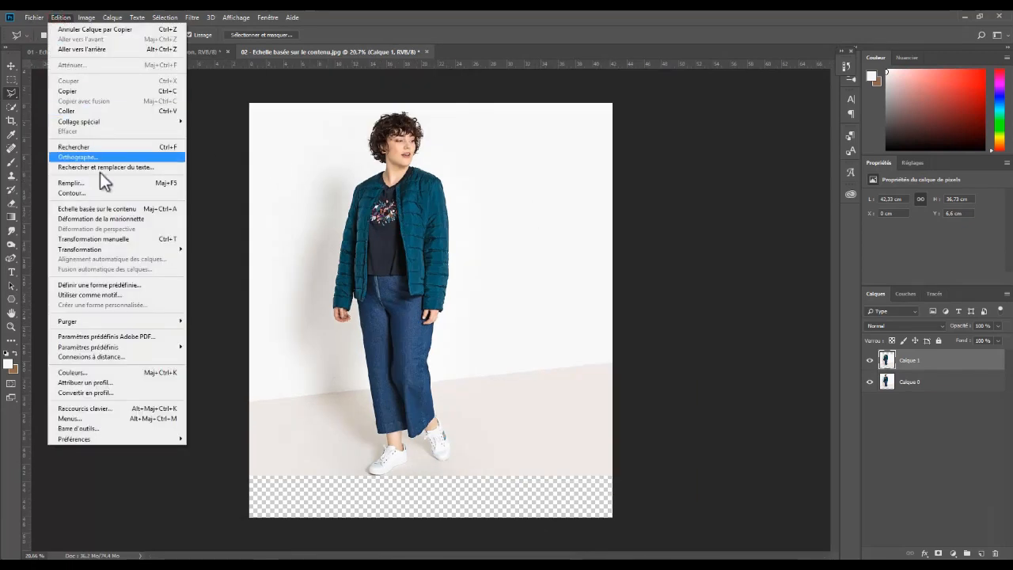
click(110, 210)
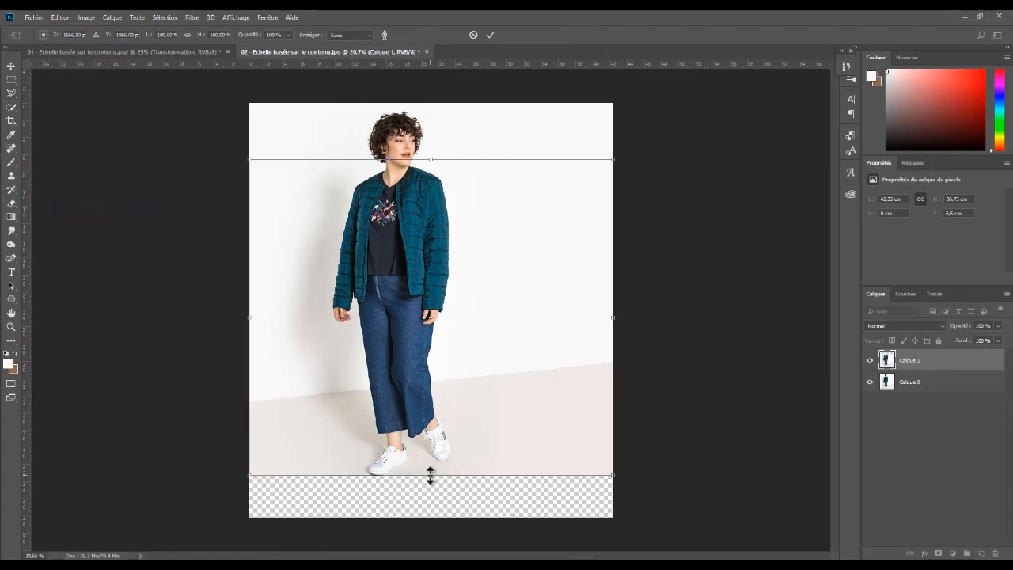
drag(430, 475, 428, 516)
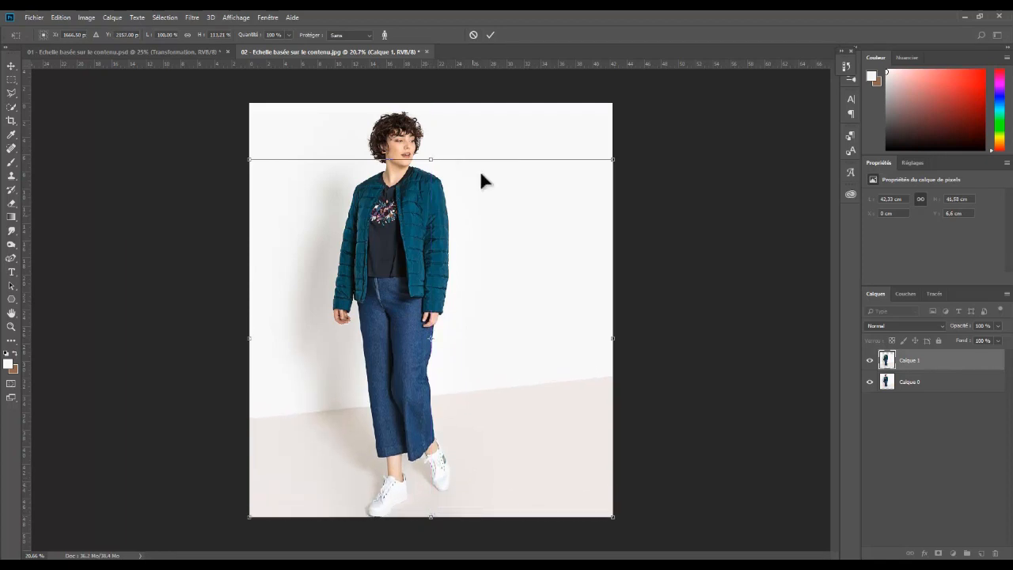
click(489, 35)
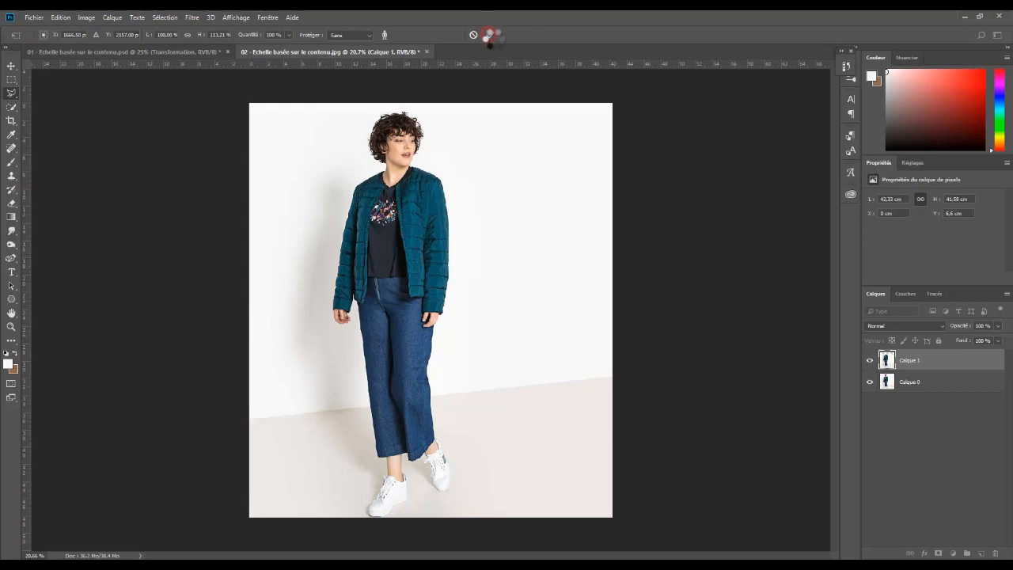
key(l)
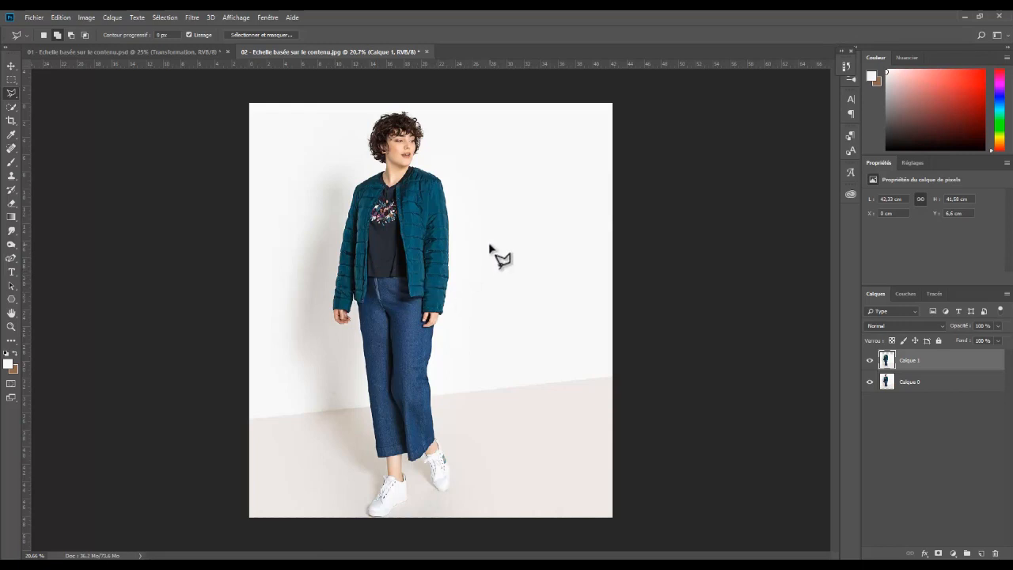
Narrow the body layer from both sides with Free Transform to about 92% width, fitting the neck to the head.
key(ctrl+t)
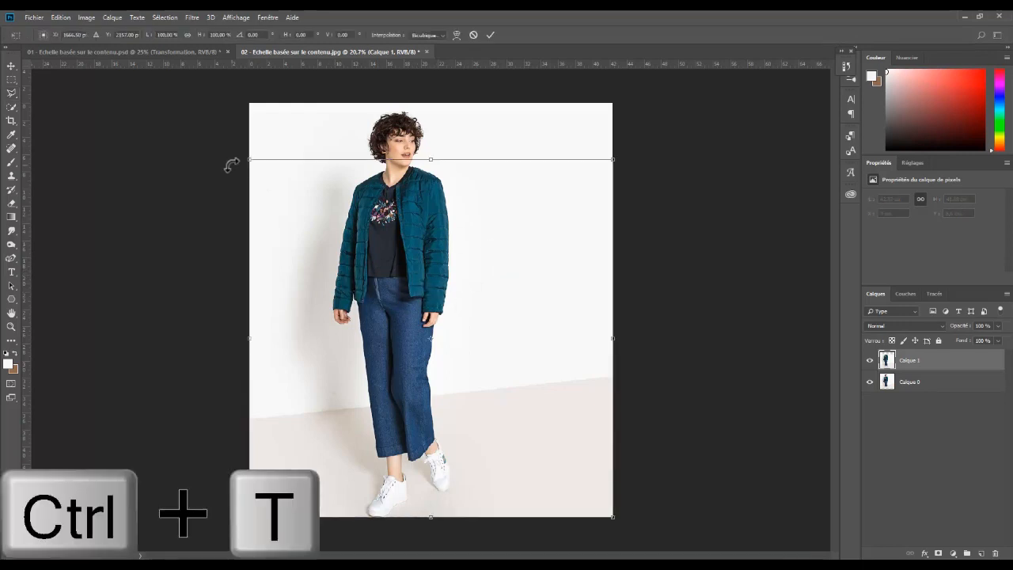
drag(249, 338, 263, 339)
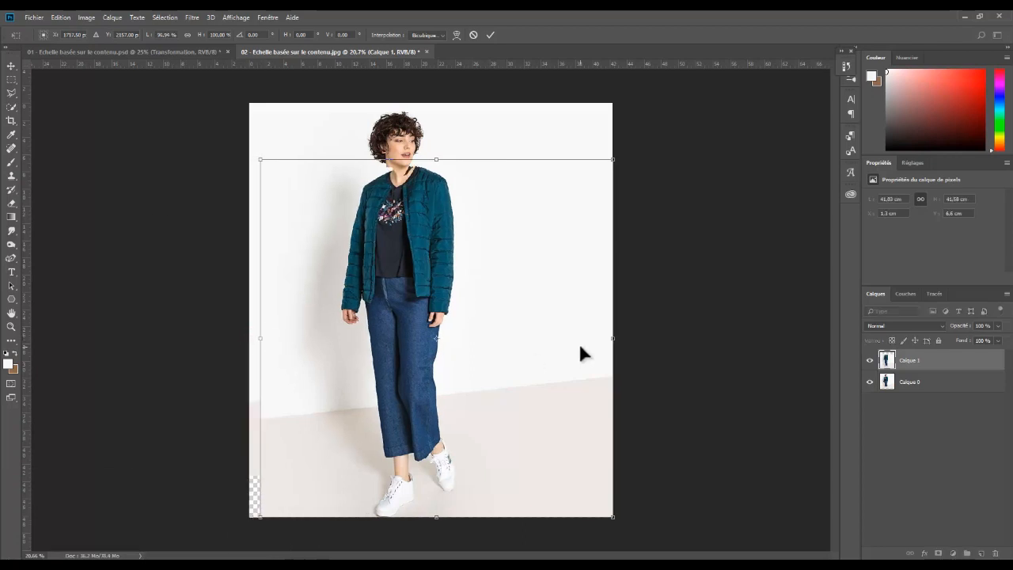
mouse_move(614, 339)
mouse_down()
mouse_move(568, 341)
mouse_move(595, 343)
mouse_up()
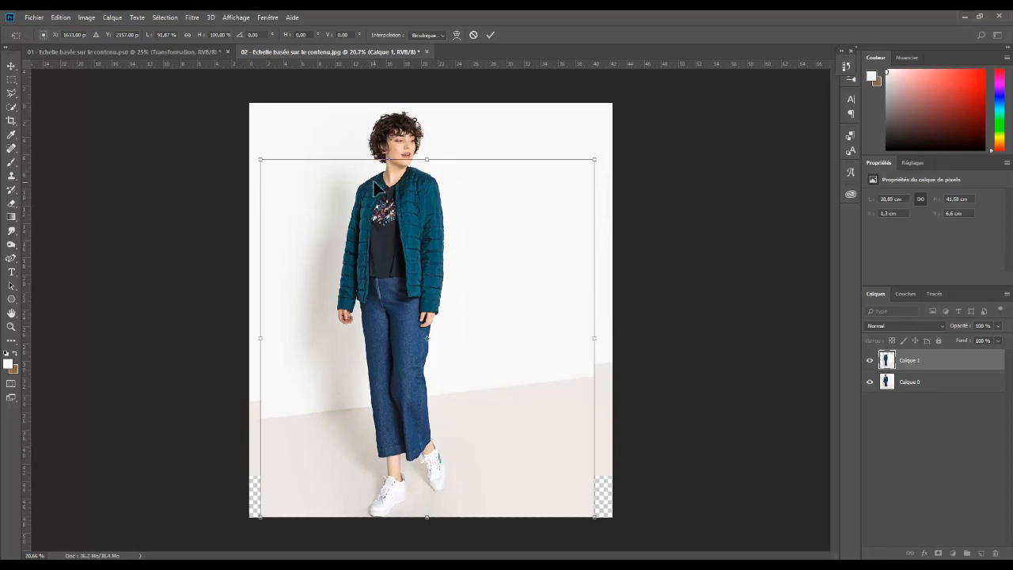
scroll(440, 190, up, 5)
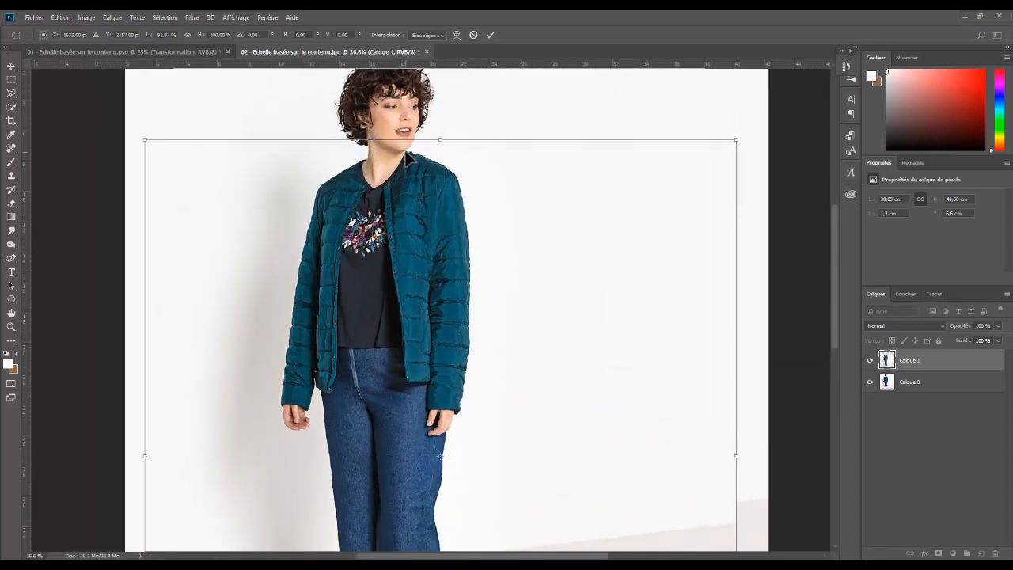
scroll(406, 155, up, 1)
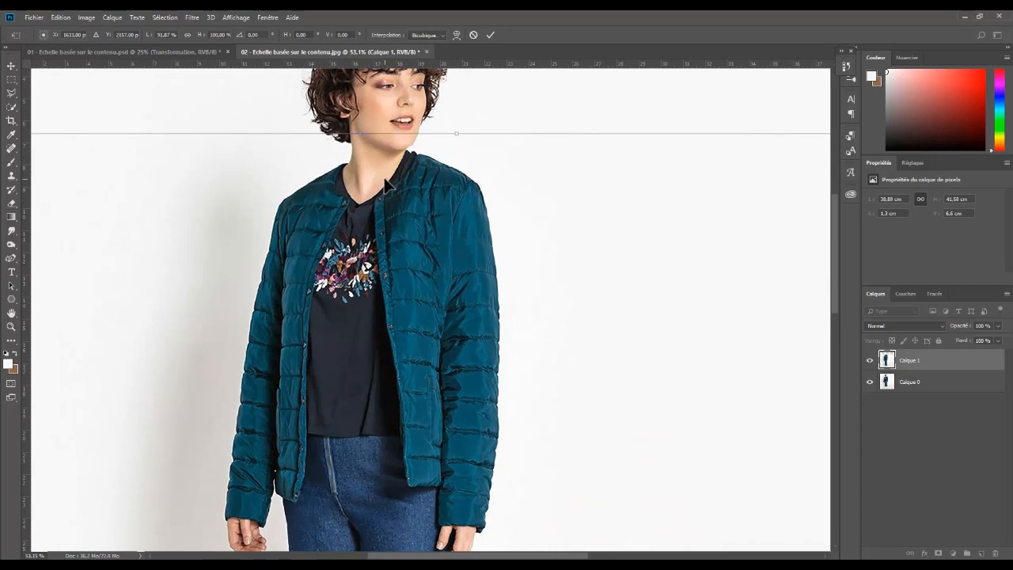
scroll(386, 183, down, 5)
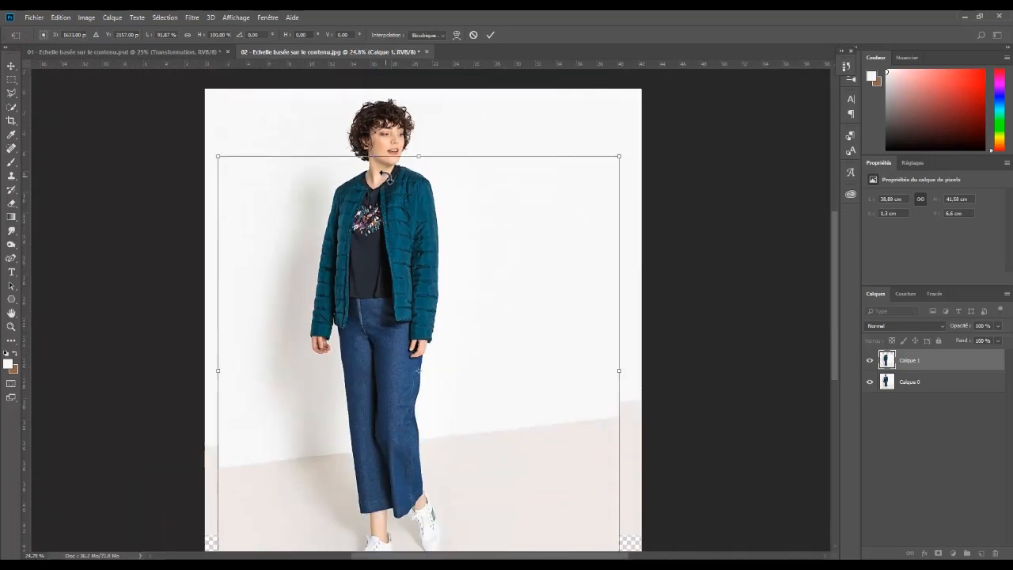
click(489, 36)
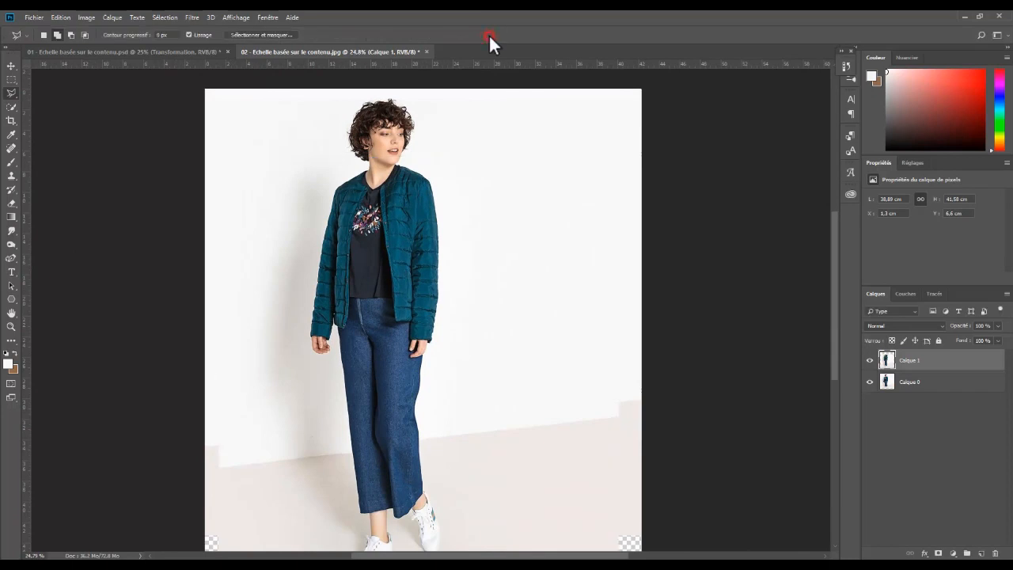
Fill the transparent gaps in both lower corners of the body layer with cloned floor using the Clone Stamp.
scroll(500, 179, down, 1)
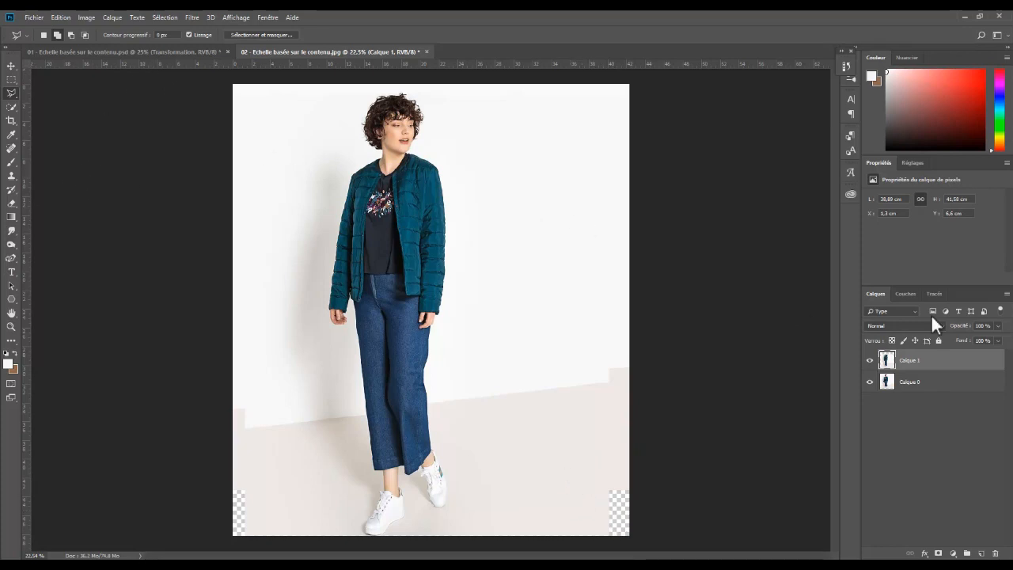
key(e)
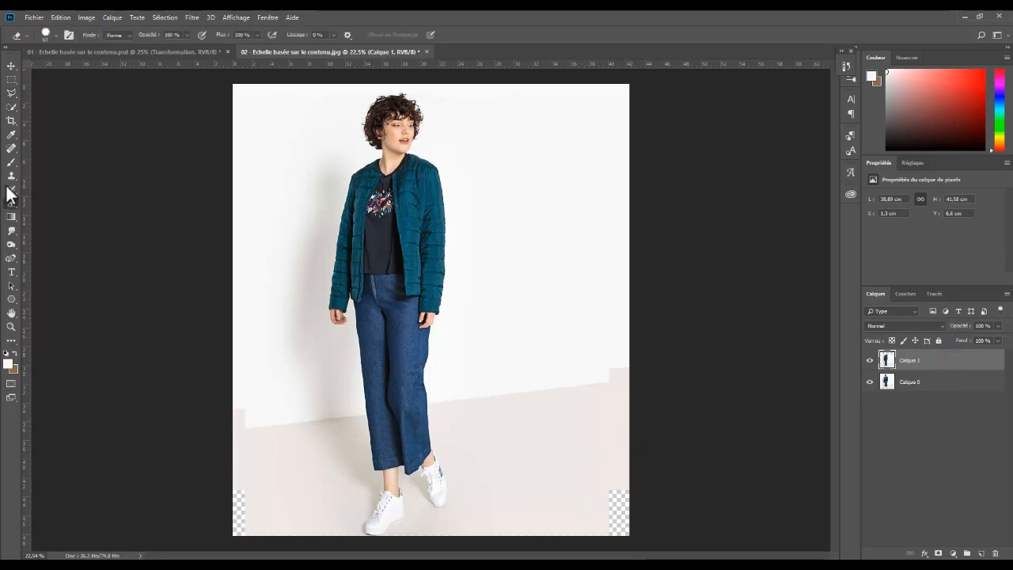
click(12, 175)
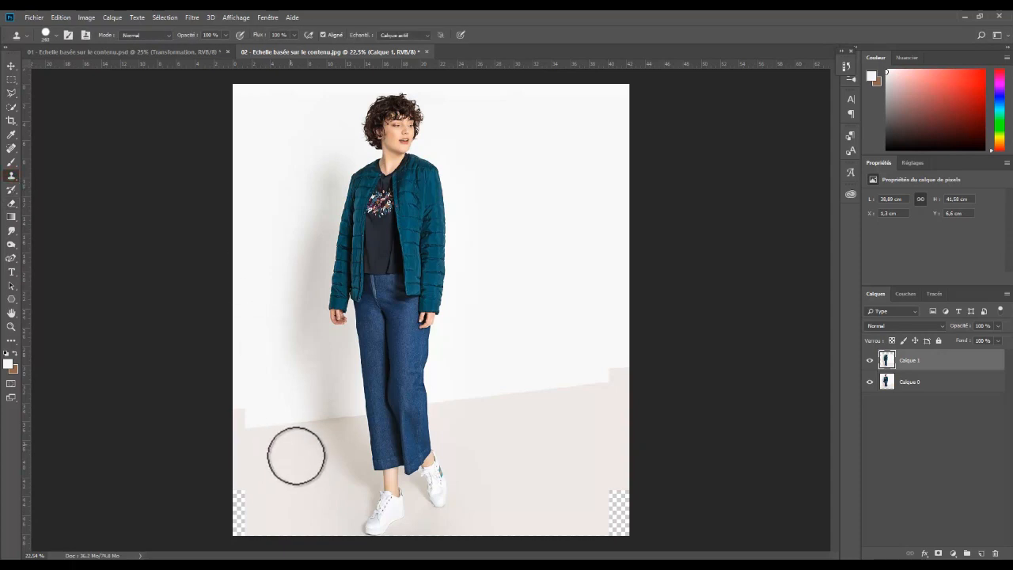
key(alt)
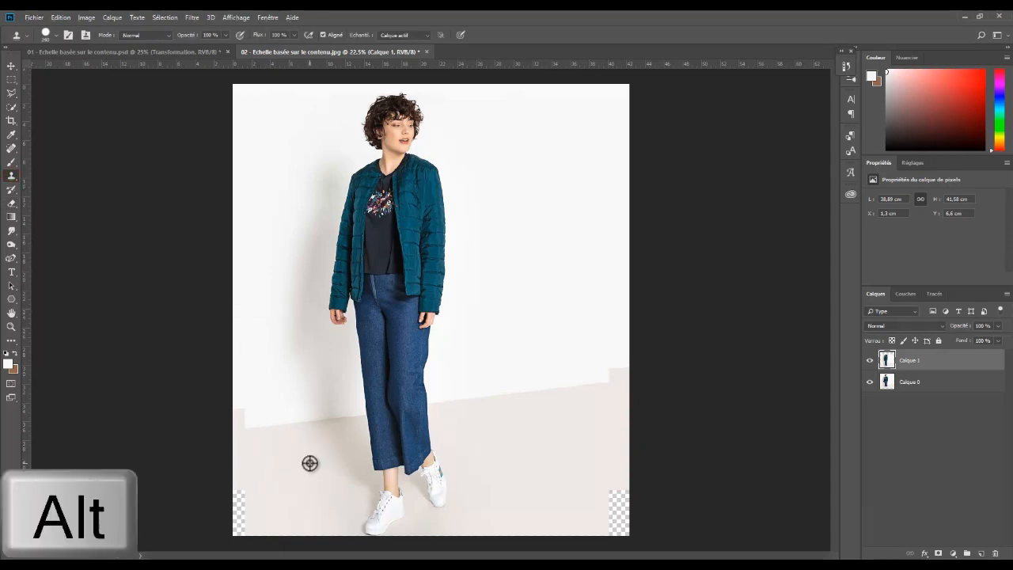
alt+click(261, 488)
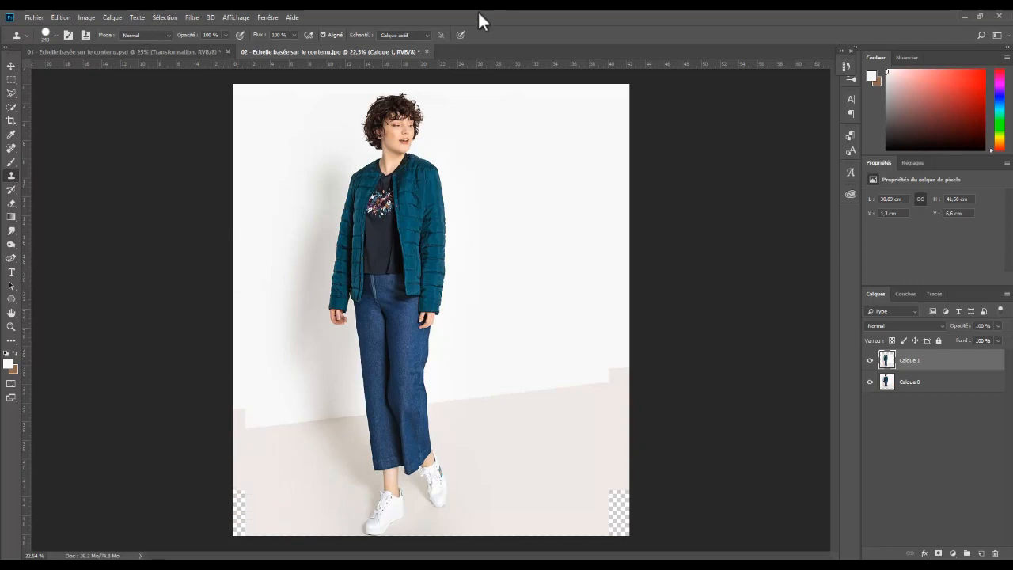
mouse_move(239, 524)
mouse_down()
mouse_move(248, 485)
mouse_move(242, 531)
mouse_up()
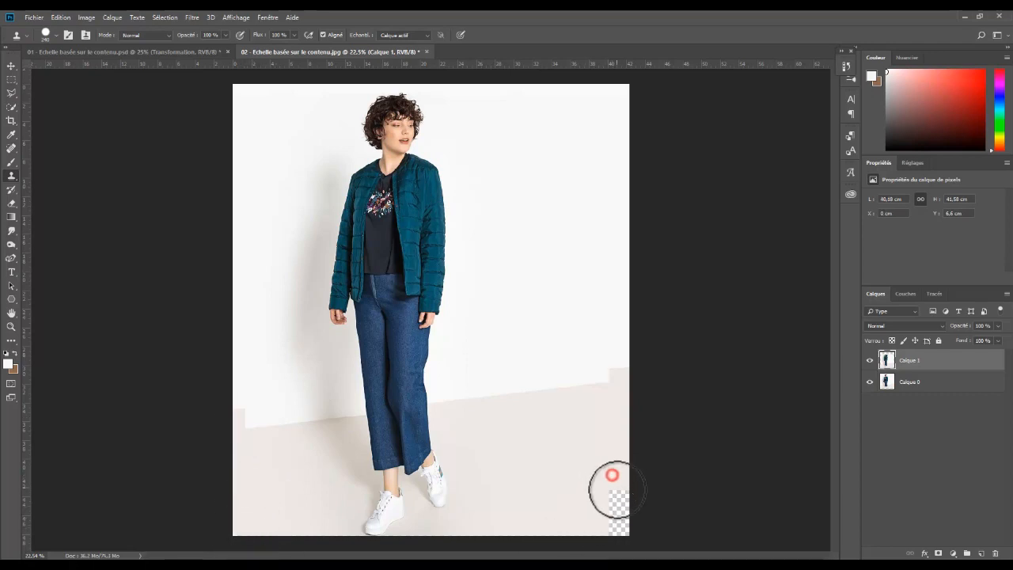
key(alt)
mouse_move(616, 476)
mouse_down()
mouse_move(619, 528)
mouse_move(627, 485)
mouse_move(622, 529)
mouse_up()
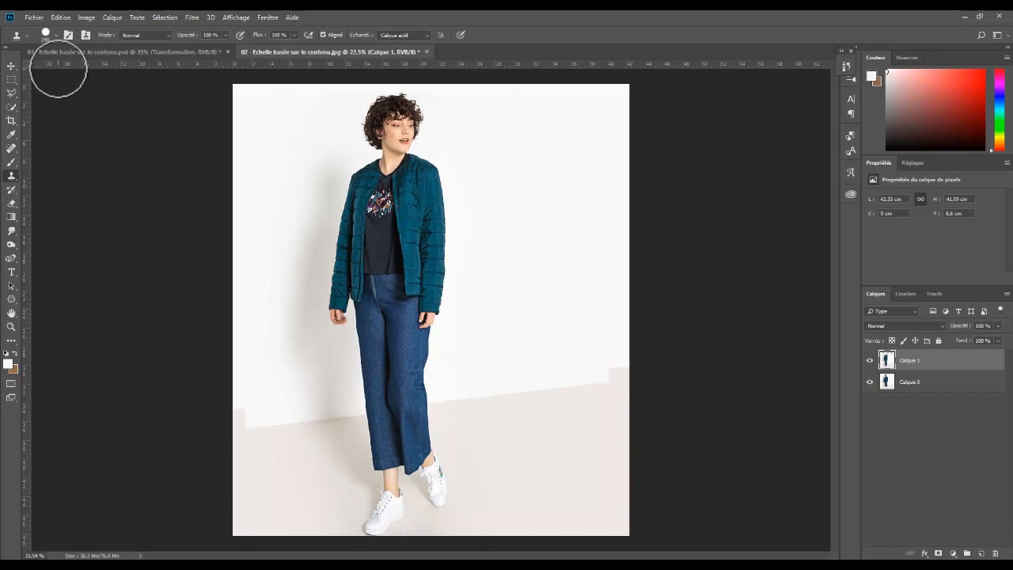
click(11, 93)
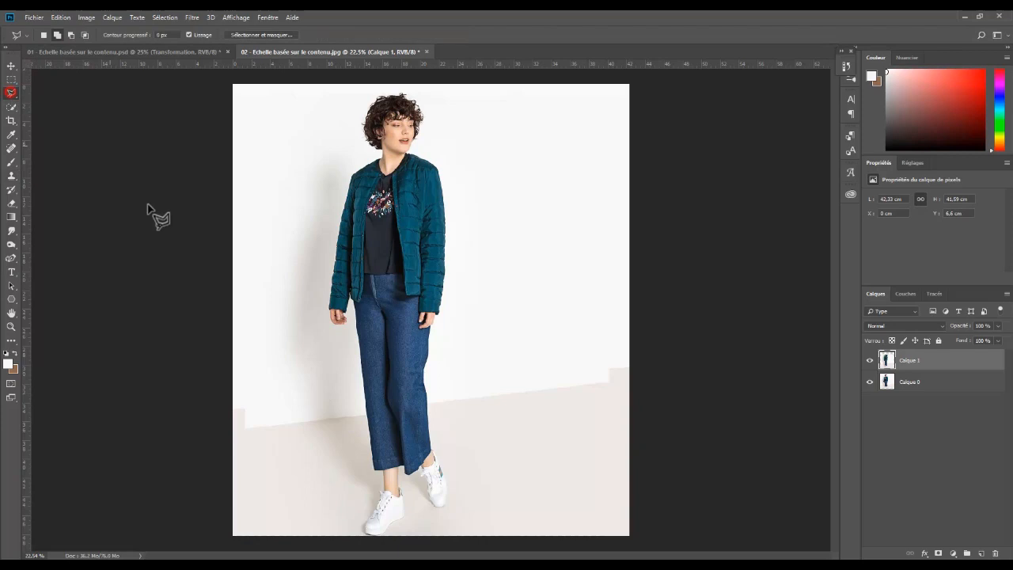
click(263, 427)
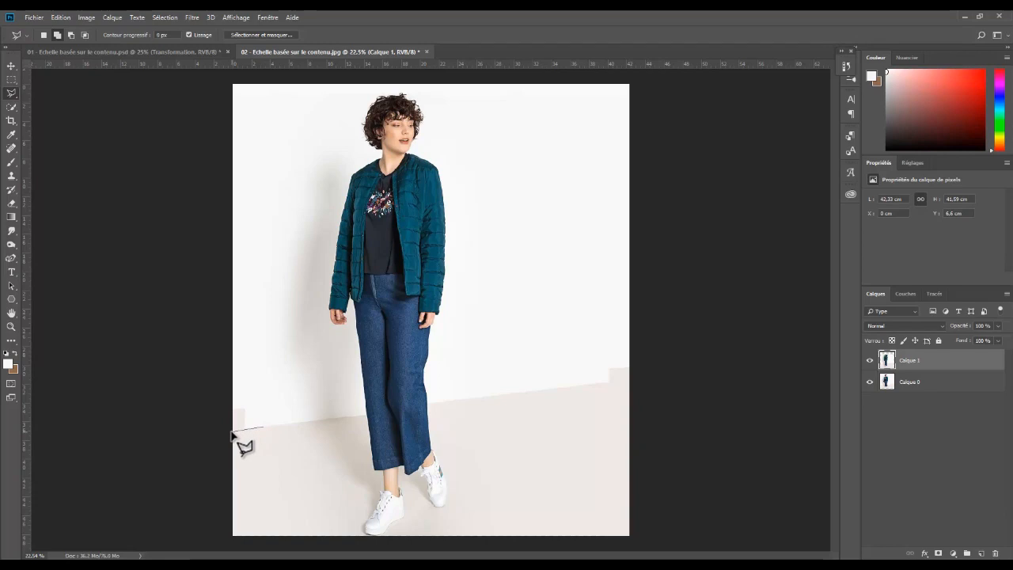
click(232, 432)
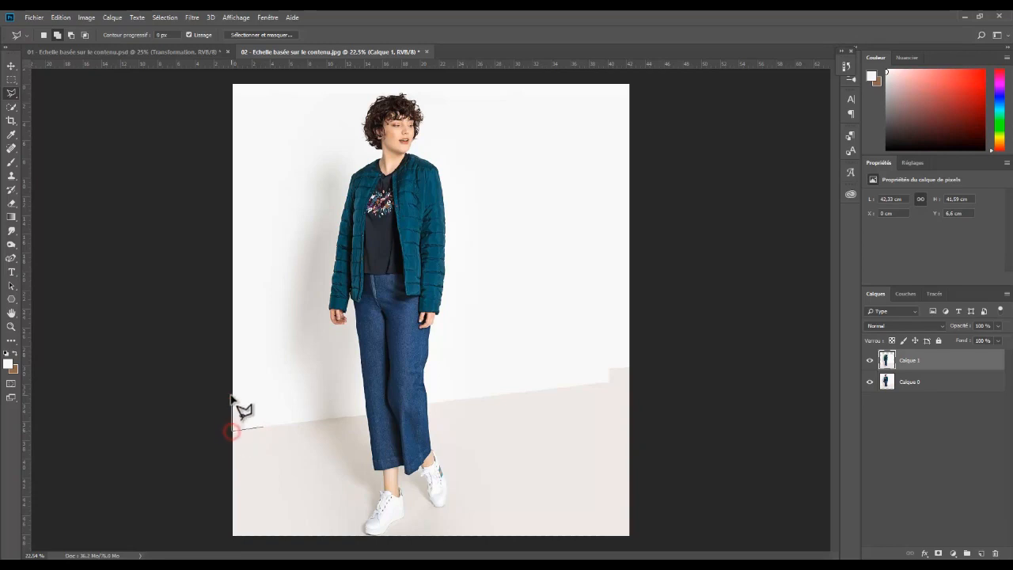
click(231, 396)
click(264, 427)
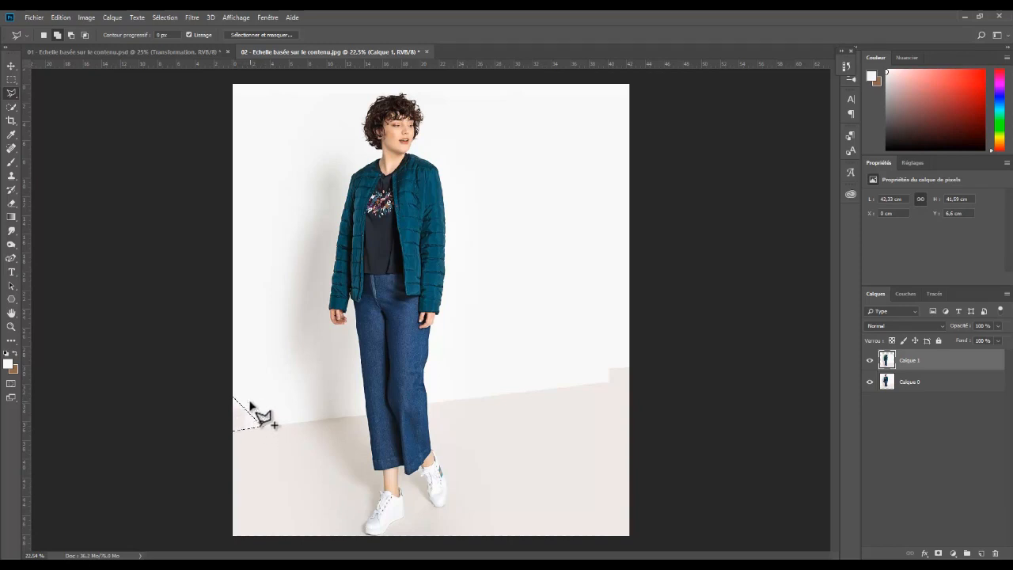
scroll(247, 412, up, 5)
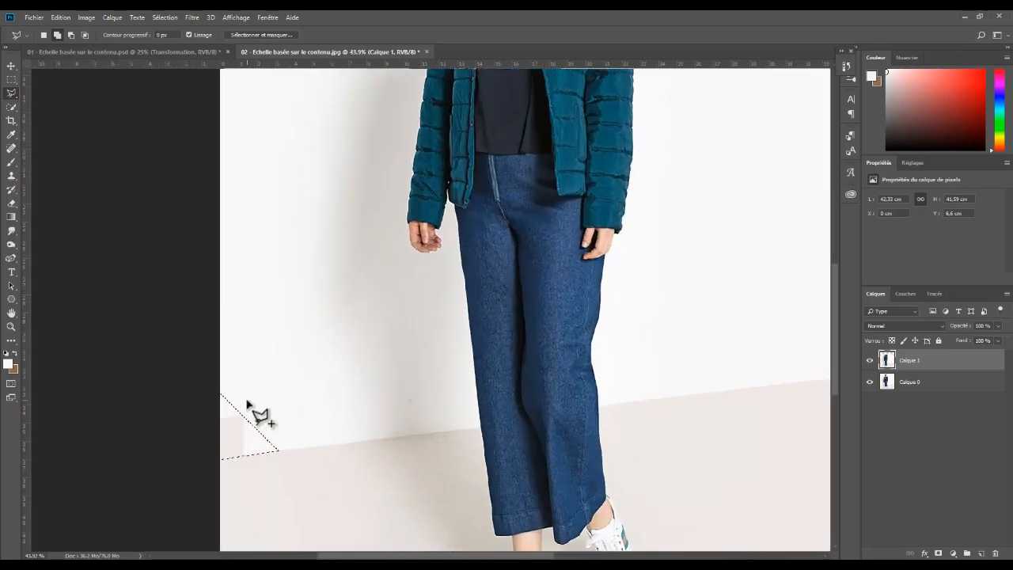
scroll(246, 400, down, 5)
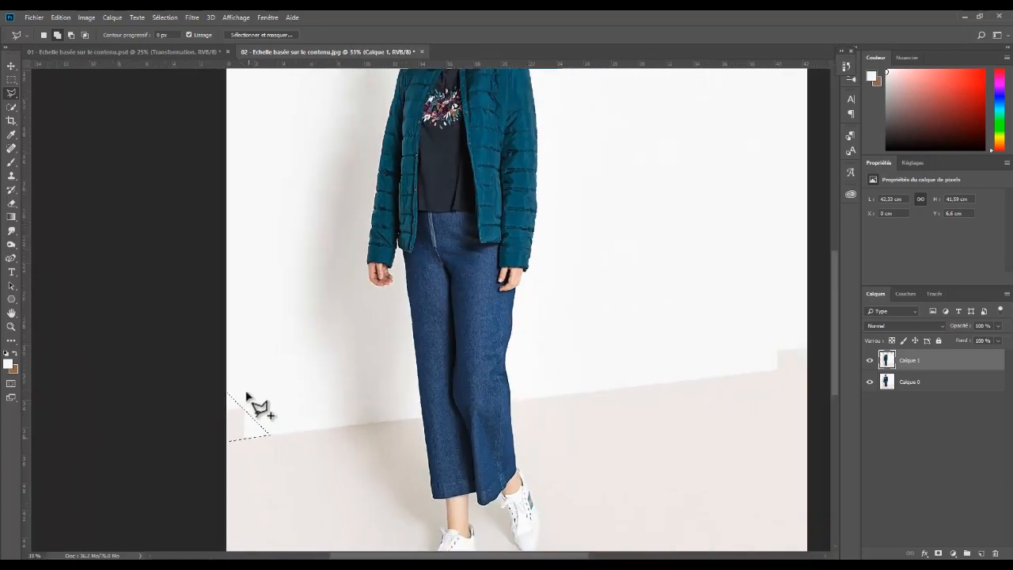
key(ctrl+d)
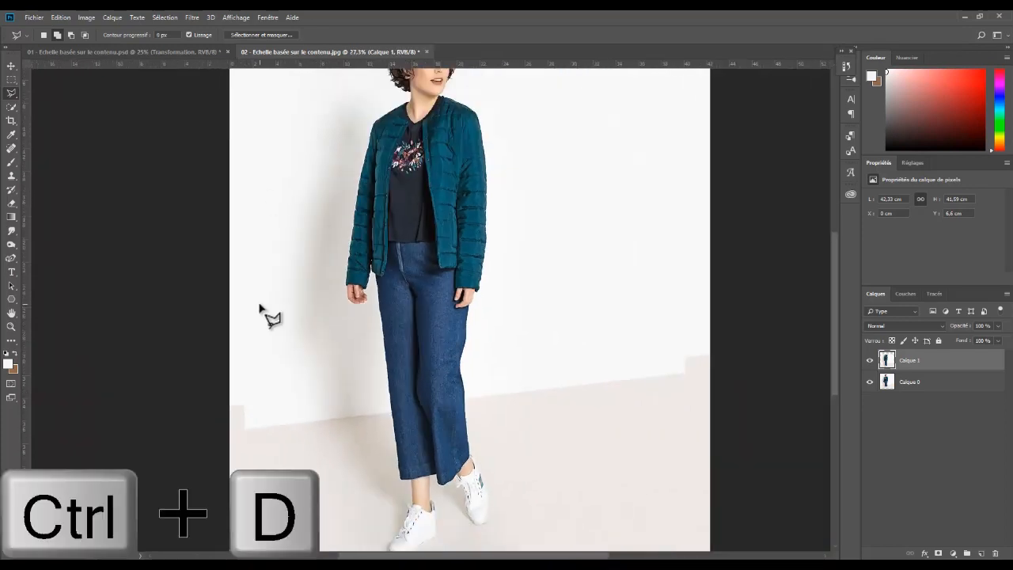
Select the mismatched floor notch at the photo's left edge with the Polygonal Lasso, following the wall-floor line.
click(272, 427)
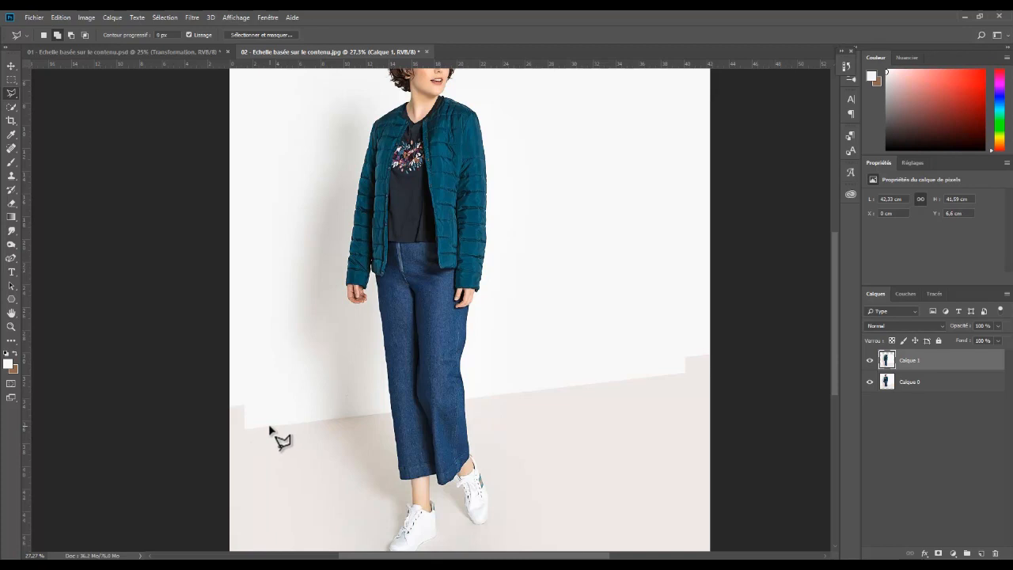
click(270, 428)
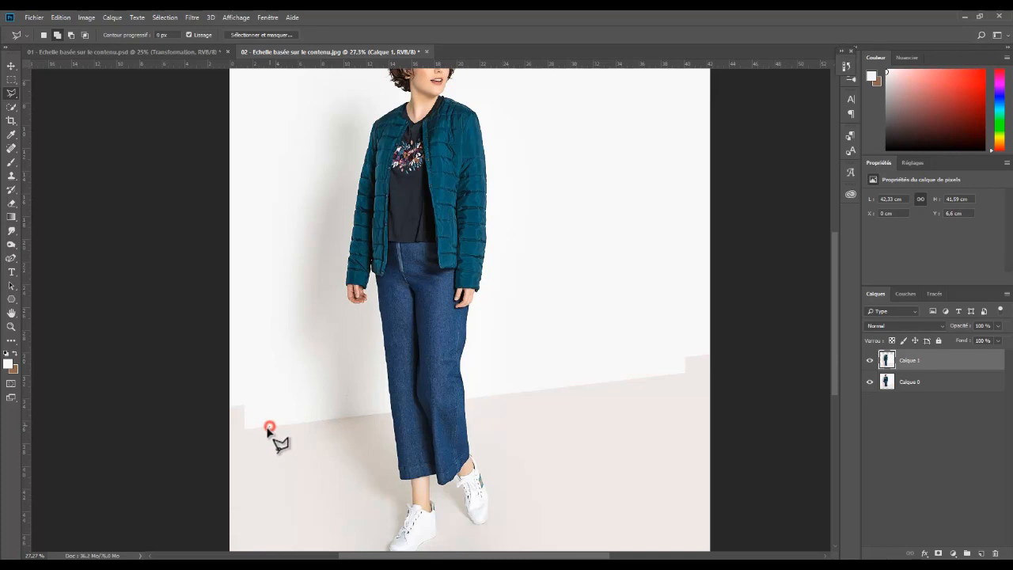
click(228, 430)
click(229, 393)
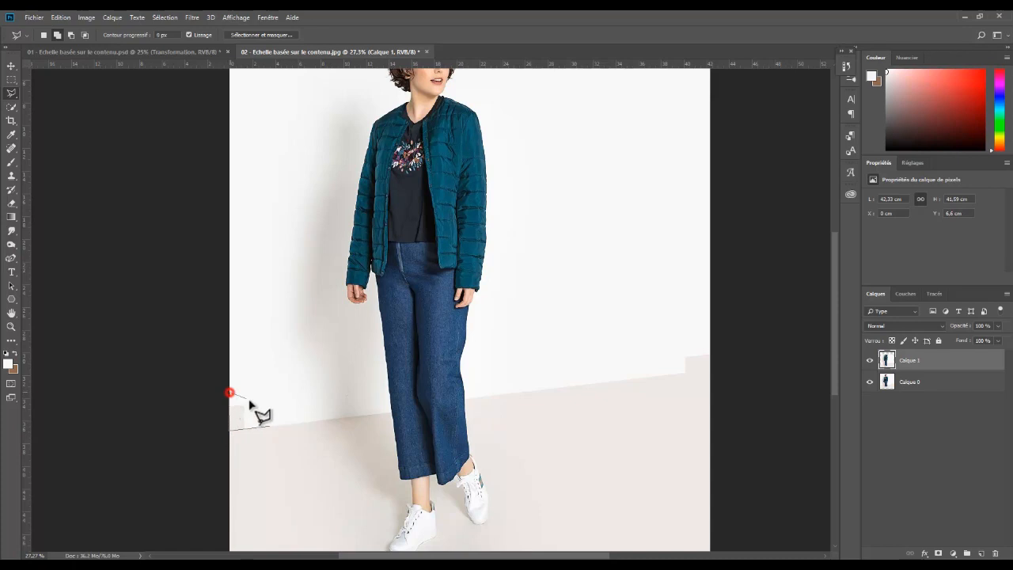
click(284, 425)
Add the mismatched floor notch at the photo's right edge to the selection, following the wall-floor line.
click(58, 34)
click(653, 376)
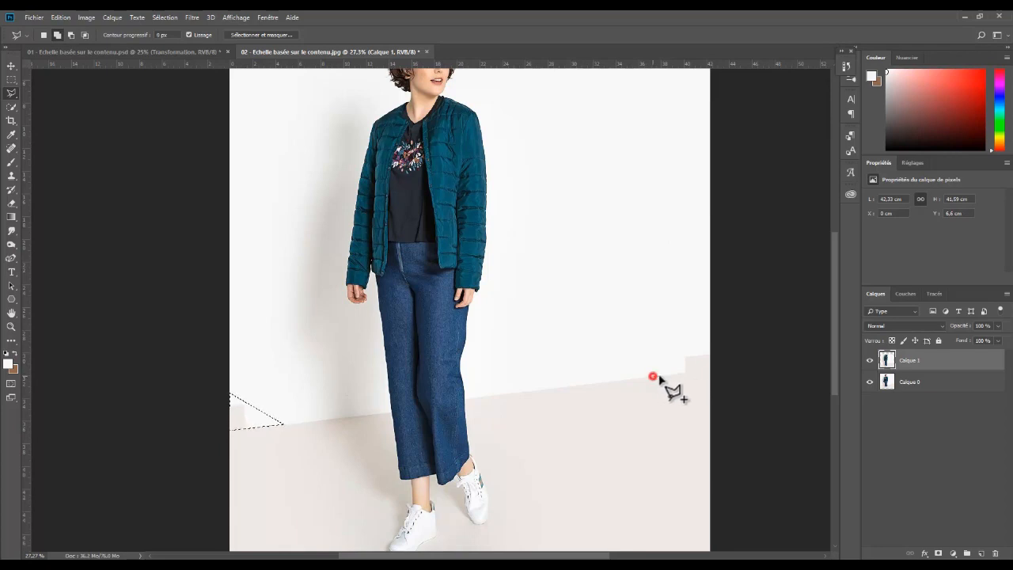
click(710, 372)
click(709, 351)
click(675, 352)
click(653, 375)
click(957, 360)
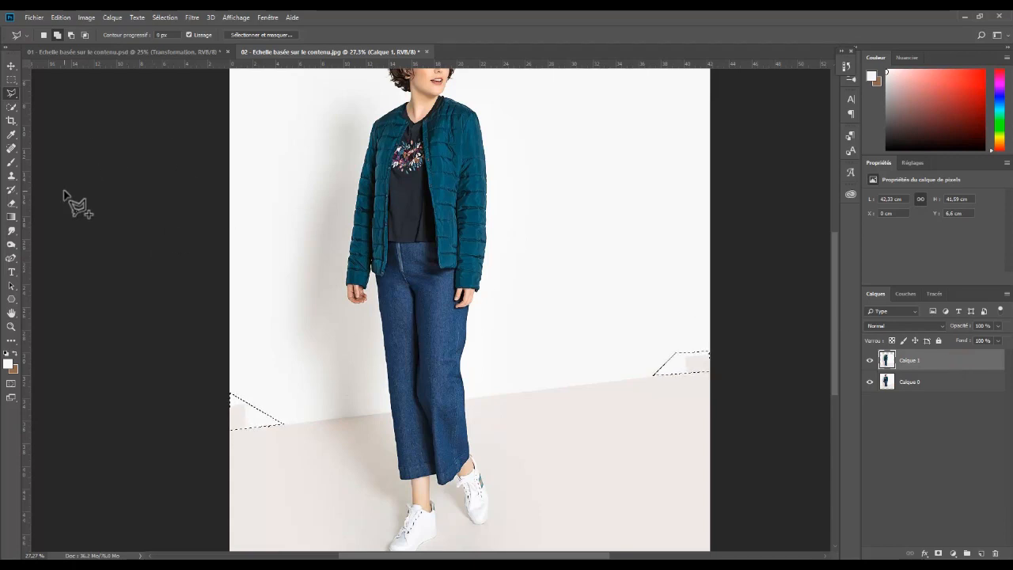
Cover the selected left notch with white wall sampled beside it, using the Clone Stamp.
click(12, 176)
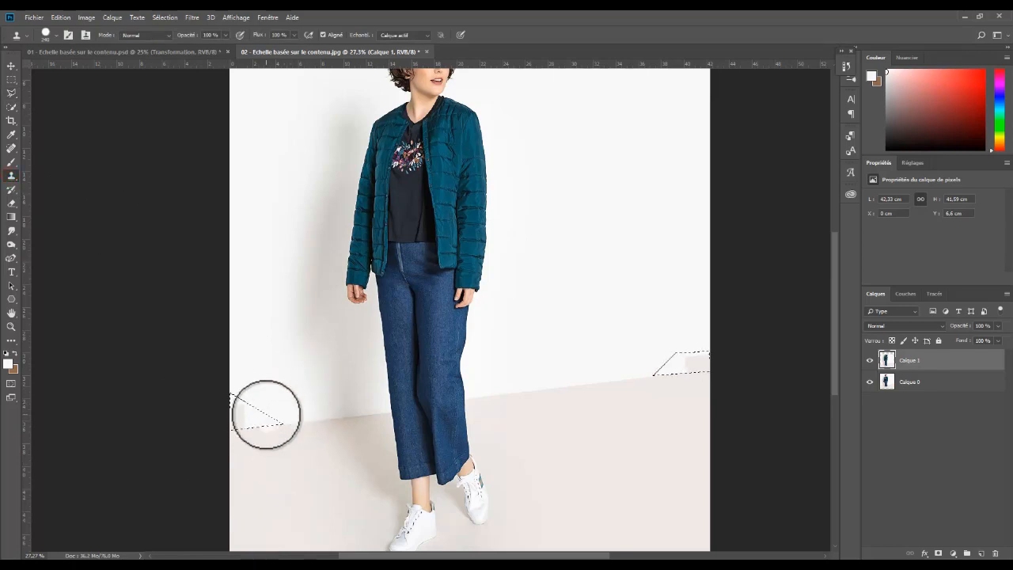
key(alt)
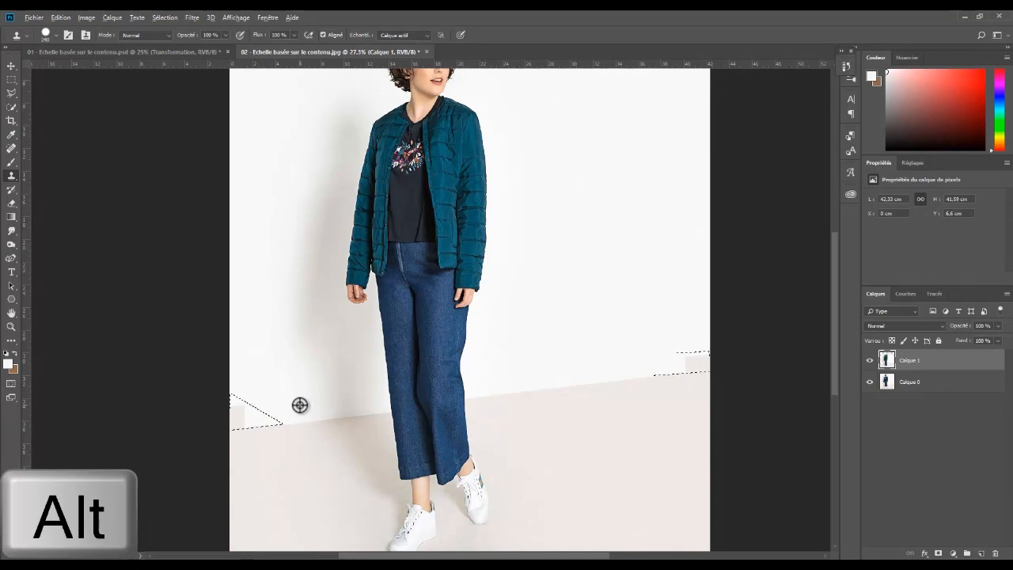
alt+click(301, 403)
click(241, 410)
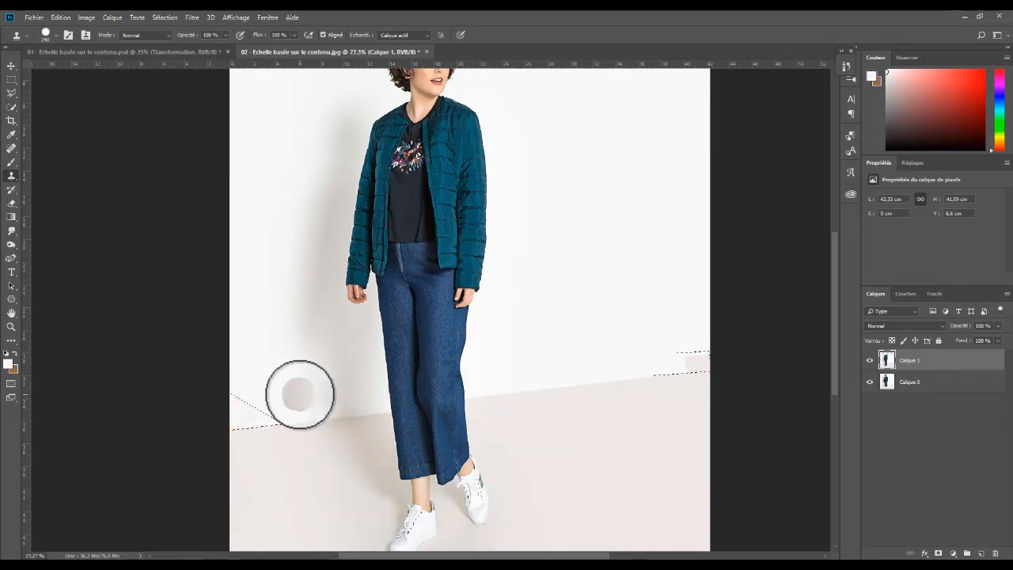
key(alt)
alt+click(281, 408)
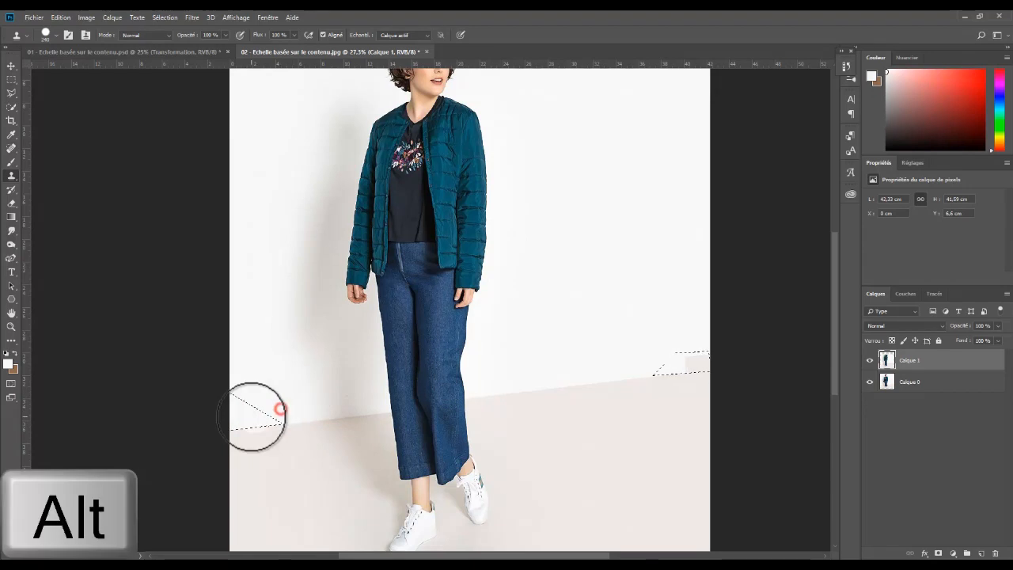
click(247, 414)
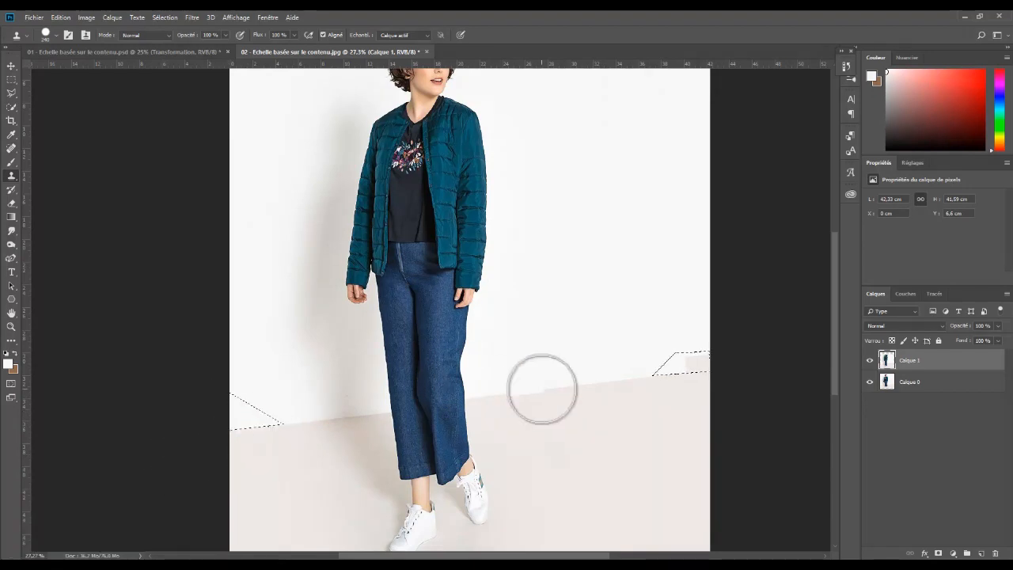
Clone nearby white wall over the selected right notch and clear the selection.
alt+click(656, 348)
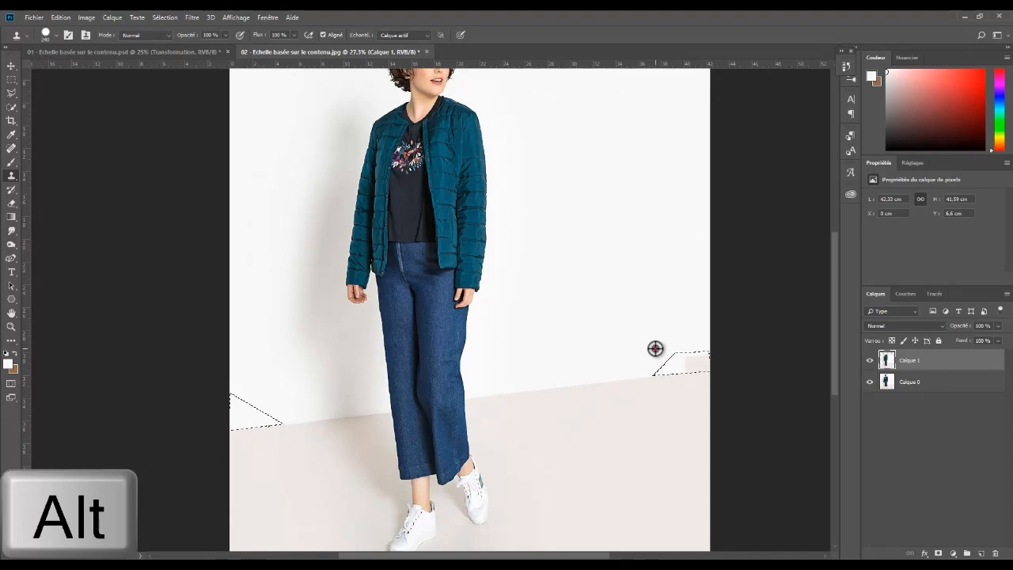
click(695, 357)
click(706, 360)
key(ctrl+d)
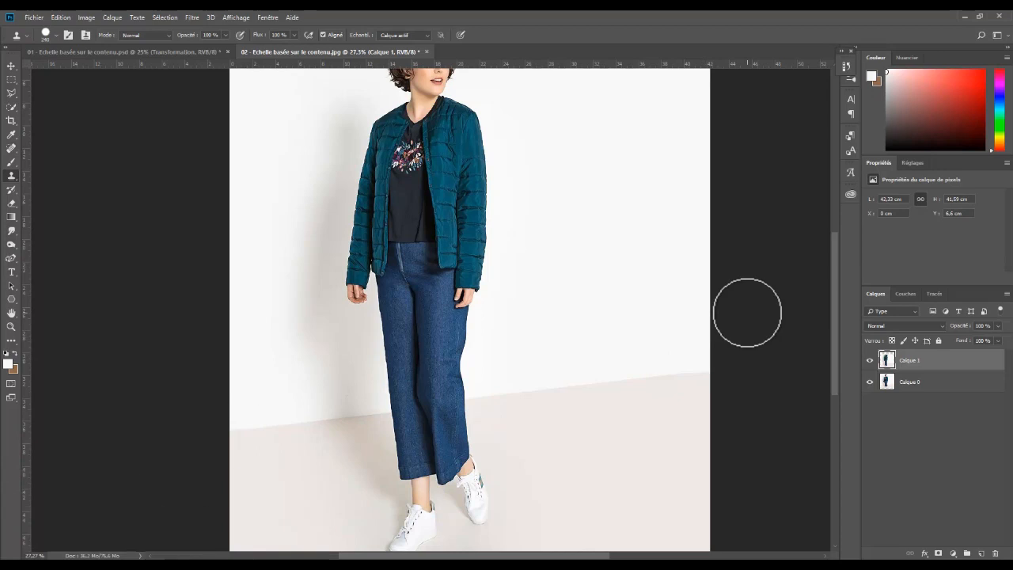
scroll(510, 136, down, 2)
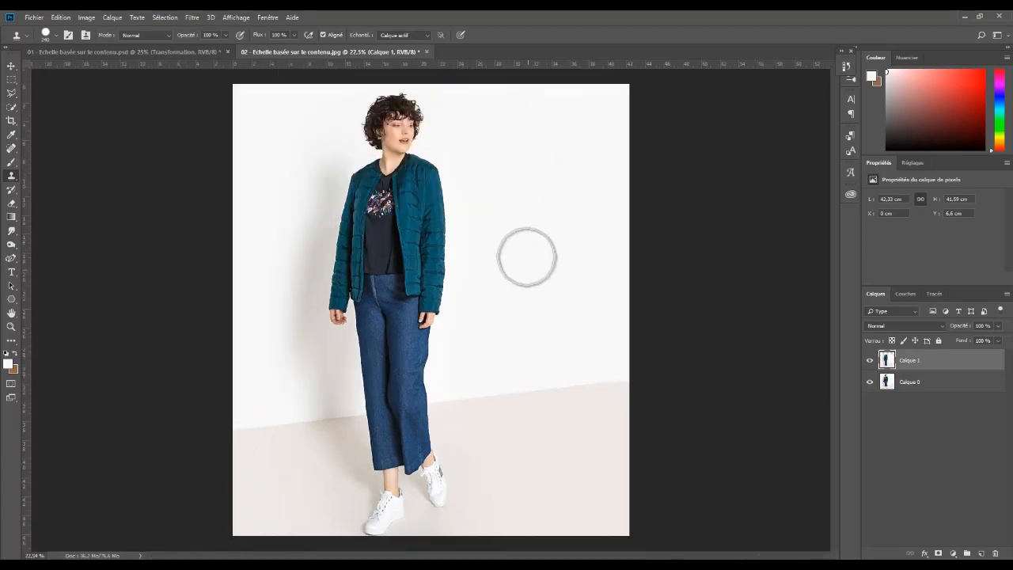